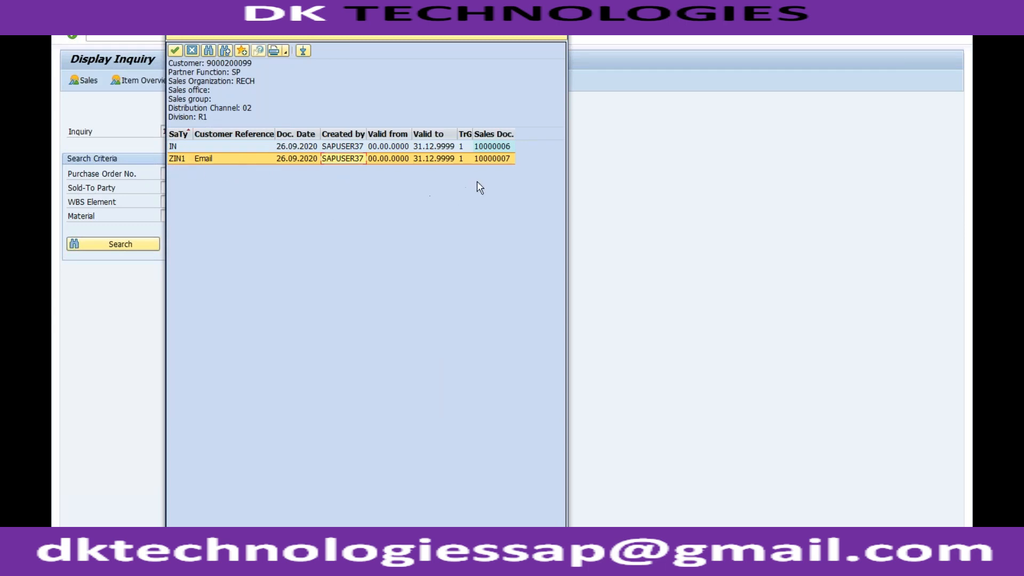
Step: Select the ZIN1 inquiry with customer reference Email and display its item overview, checking the order quantity
double_click(505, 164)
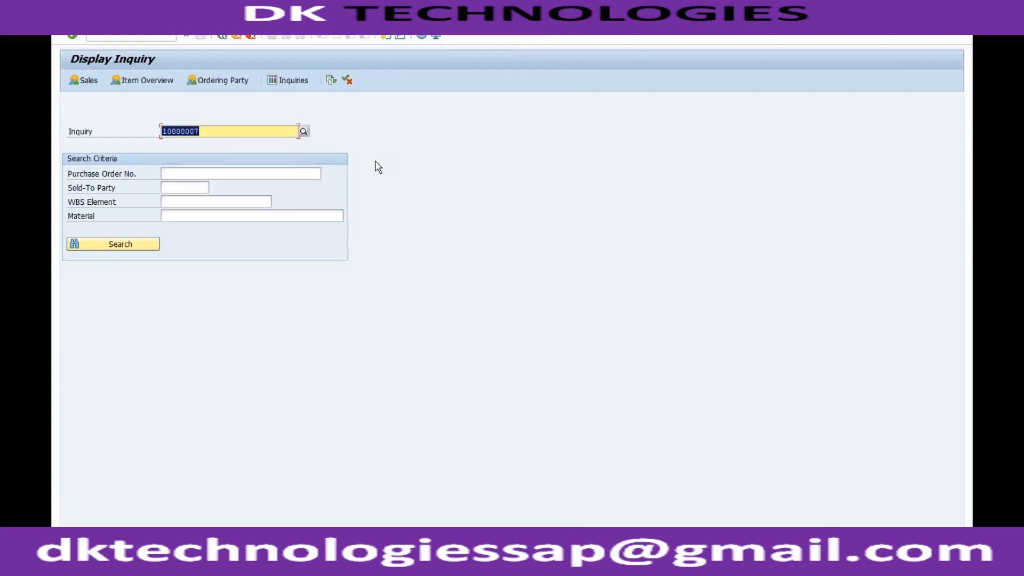
key("Return")
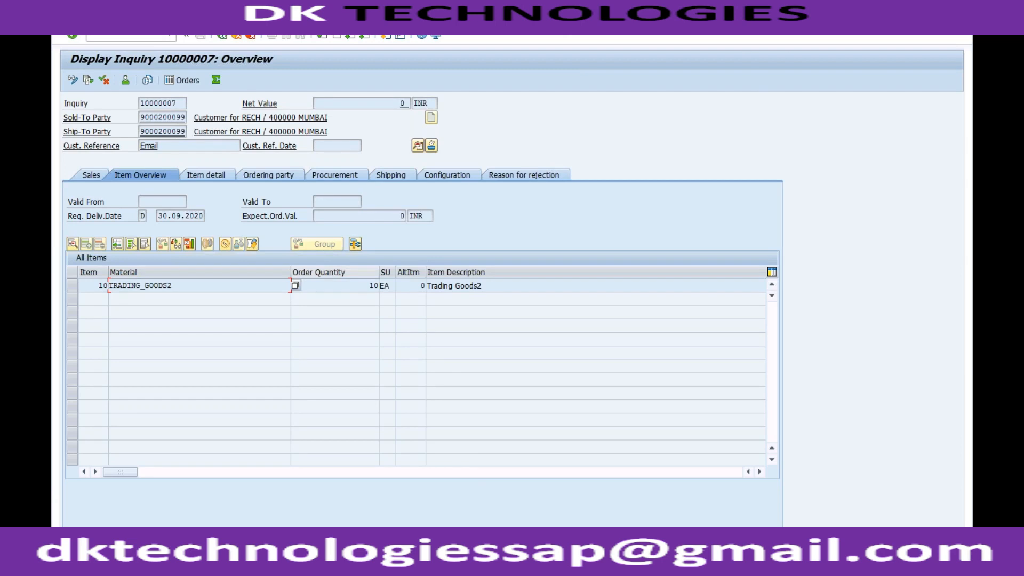
left_click_drag(355, 288, 387, 287)
left_click(388, 288)
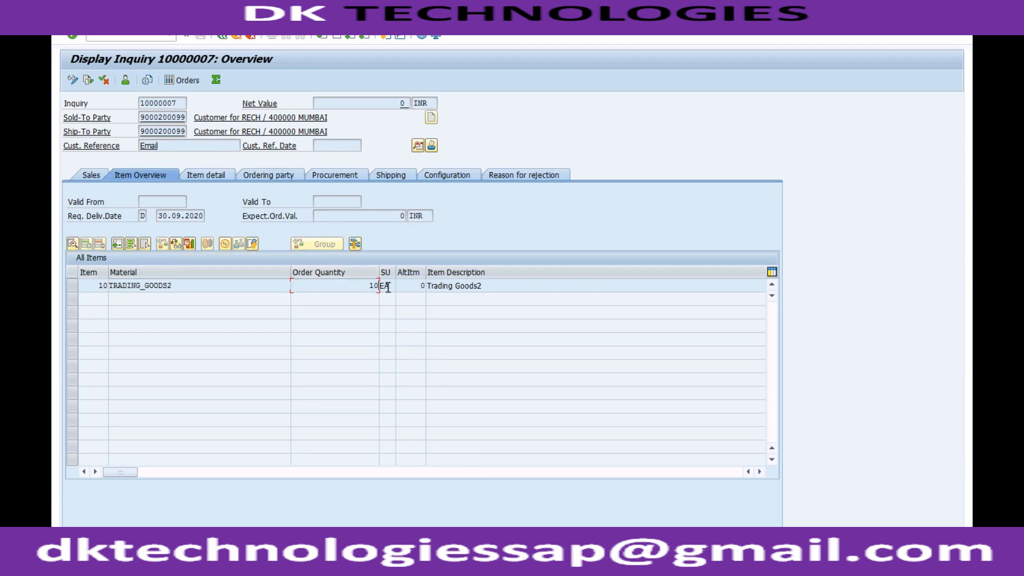
Step: Leave the displayed inquiry for the SAP menu and open the same inquiry for editing with VA12
left_click(73, 81)
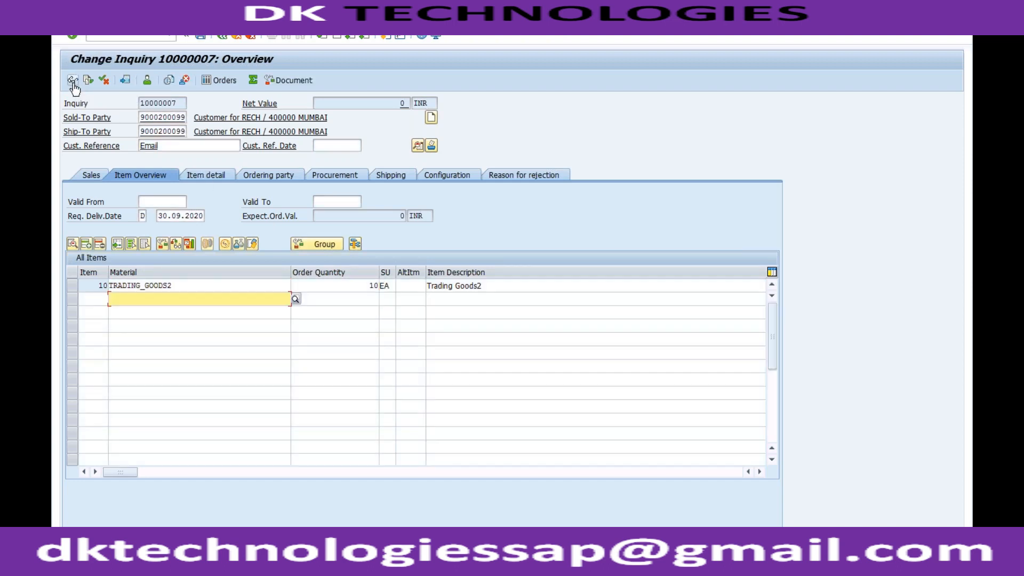
left_click(220, 37)
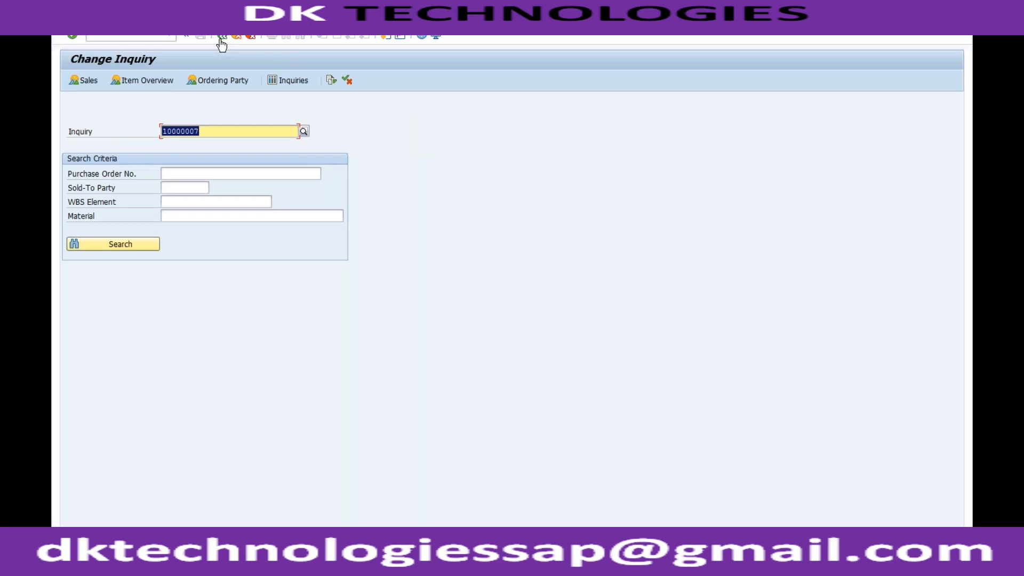
left_click(221, 39)
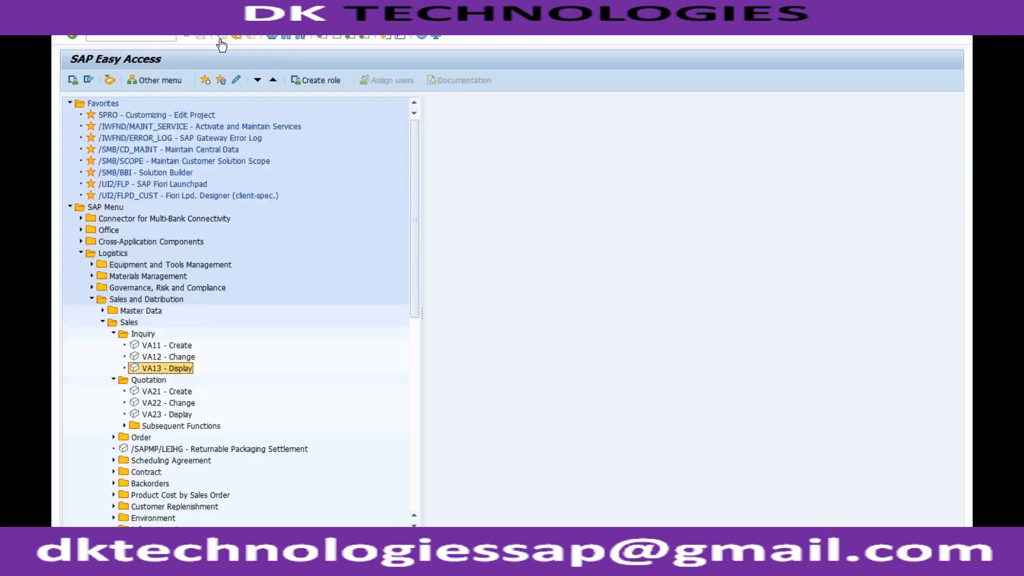
double_click(175, 357)
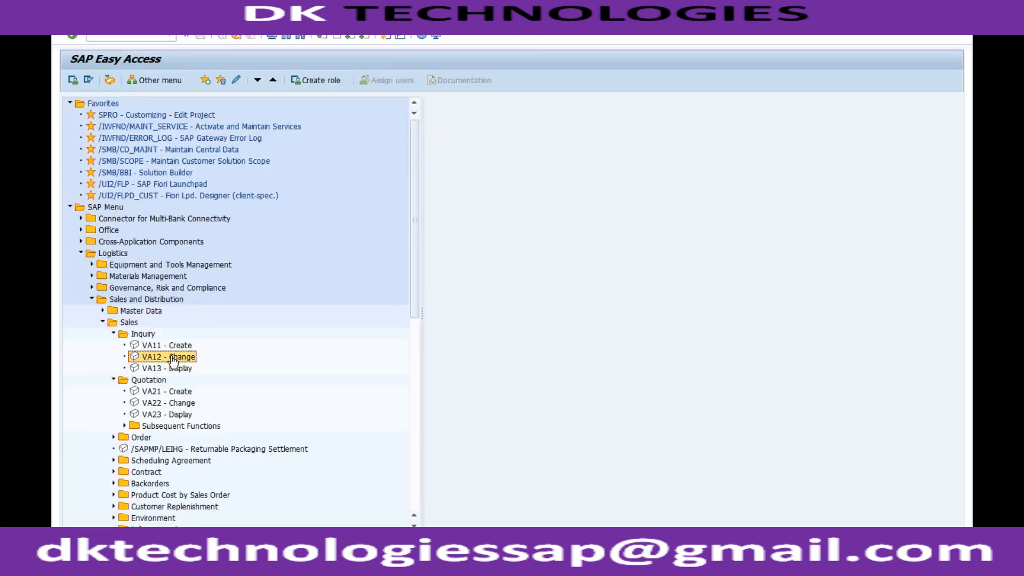
key("Return")
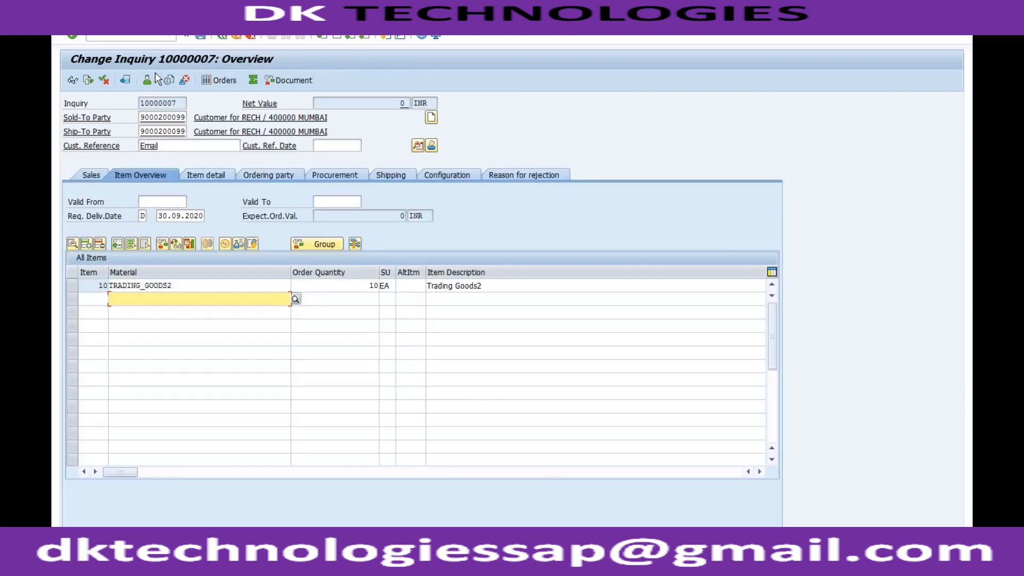
Step: Set the order quantity of item TRADING_GOODS2 to 20 EA and save the inquiry
double_click(374, 287)
type("2")
type("0")
key("Return")
left_click(200, 35)
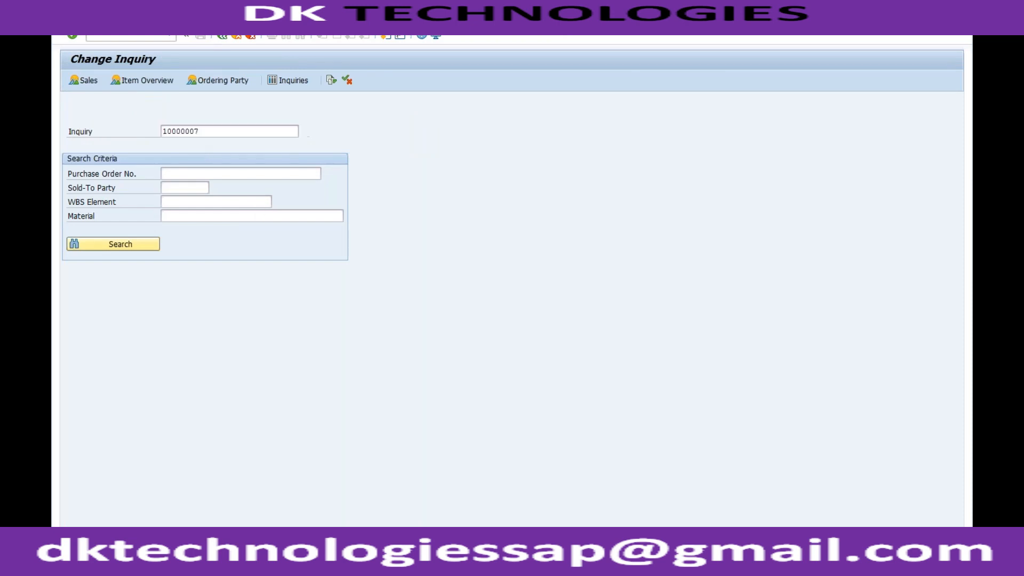
Step: Reopen the inquiry for editing, set its requested delivery date to 15.10.2020 and save it, accepting the billing date redetermination
key("Return")
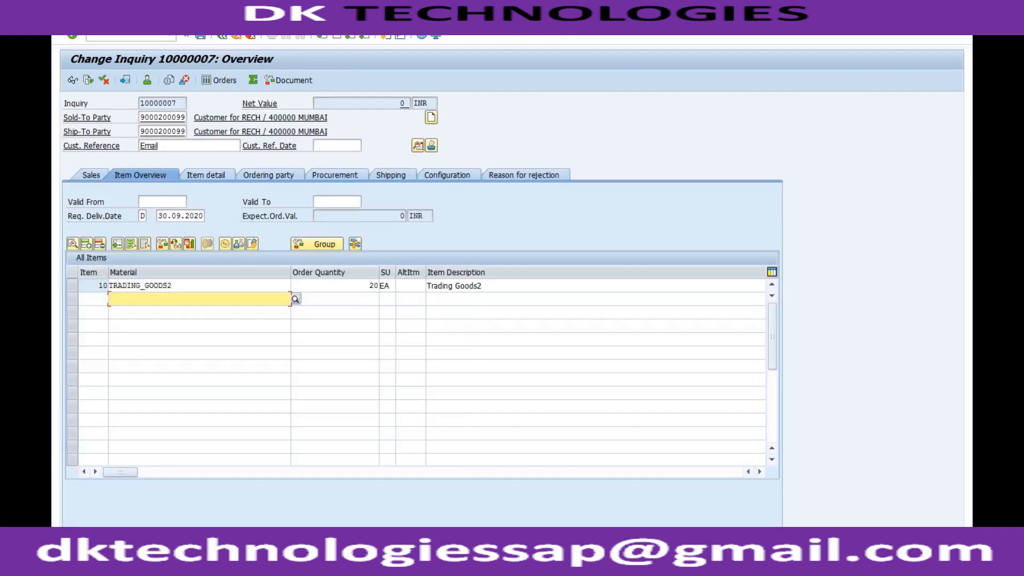
left_click(172, 218)
key("Left")
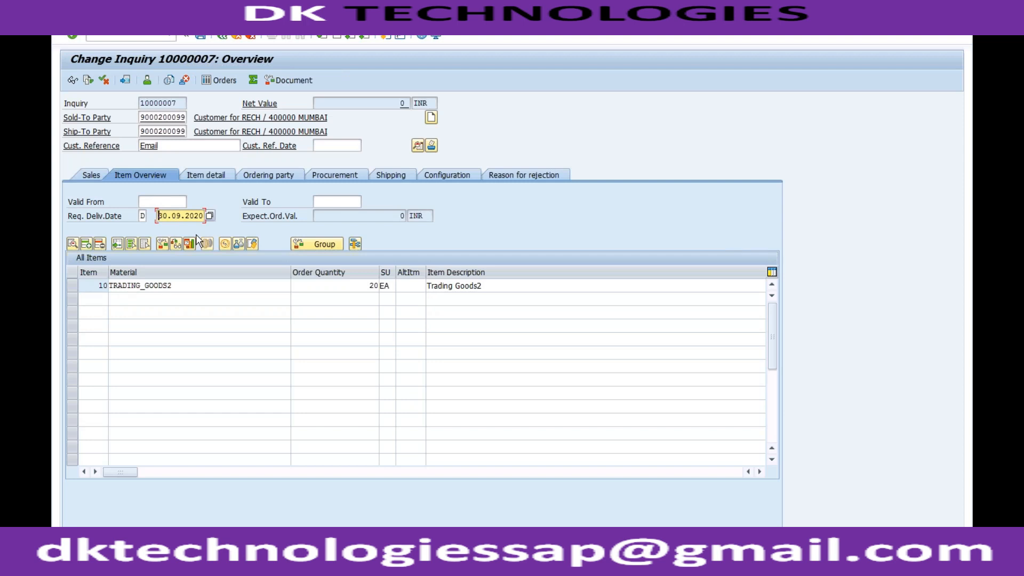
key("shift+Right")
key("shift+Right")
type("15")
key("Right")
key("Right")
left_click(179, 216)
key("BackSpace")
key("BackSpace")
type("10")
key("Return")
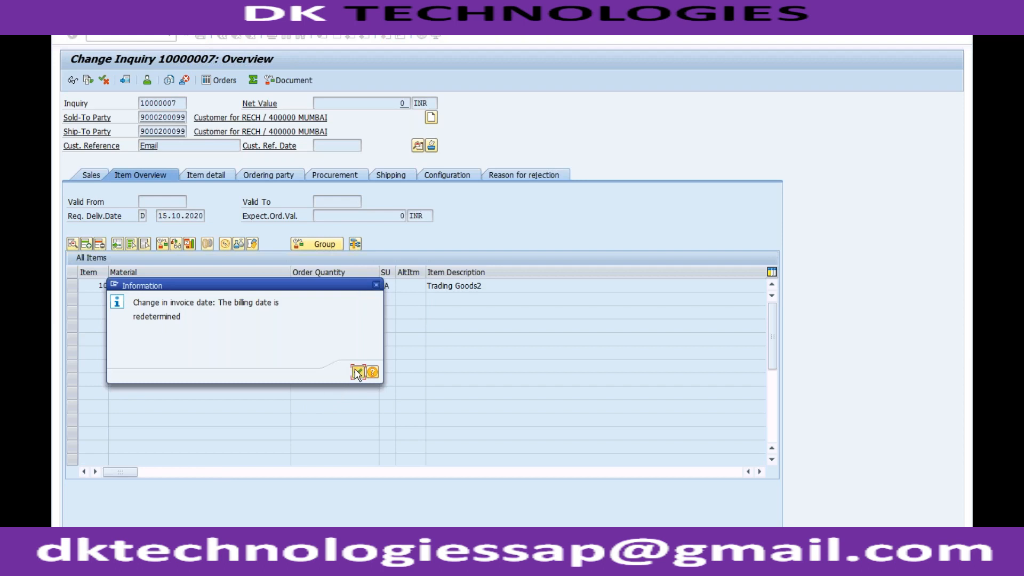
left_click(357, 372)
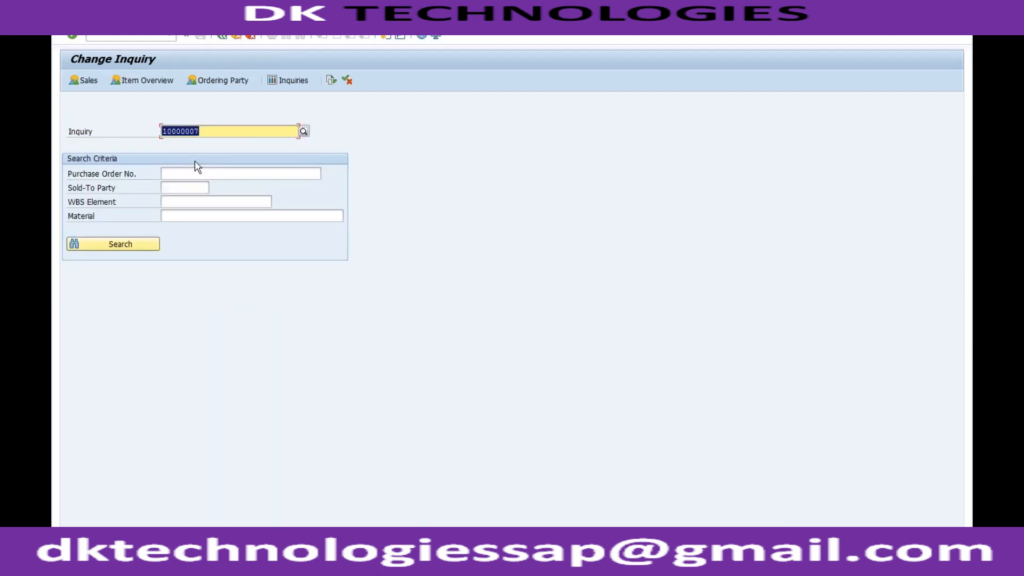
Step: Start creating a quotation with VA21 and choose quotation type ZQT1 (Quotation RECH)
left_click(237, 37)
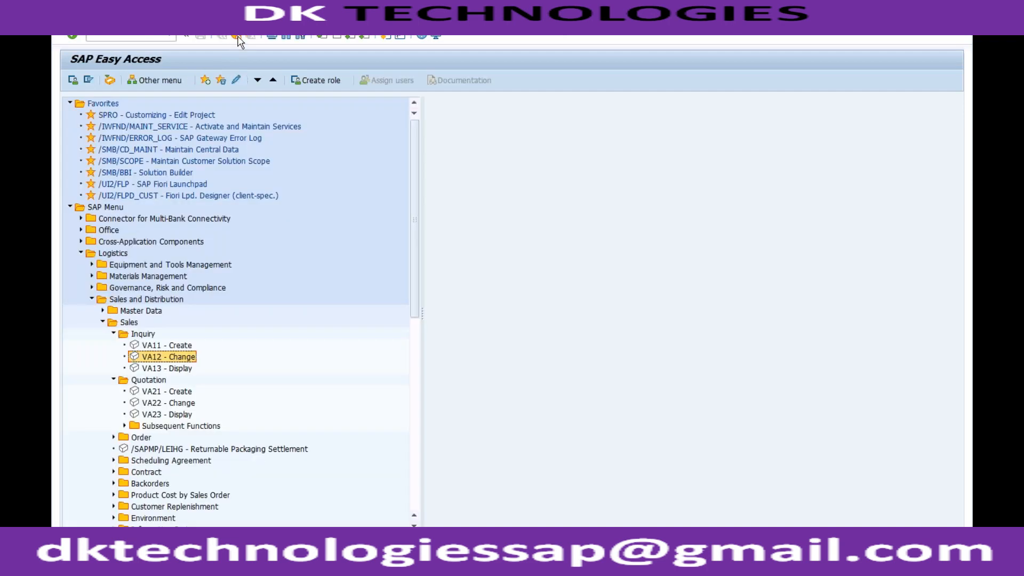
left_click(180, 394)
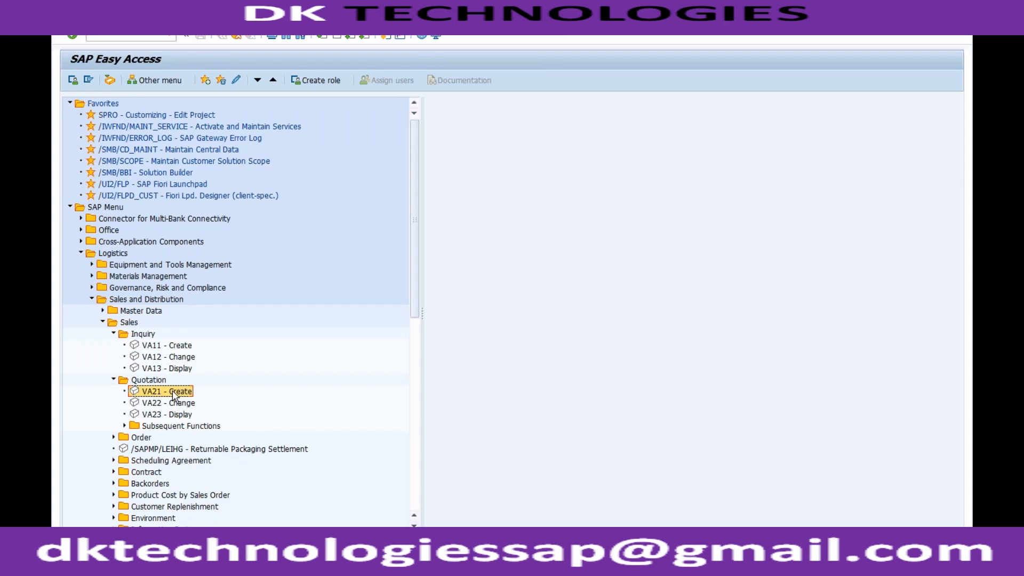
double_click(166, 393)
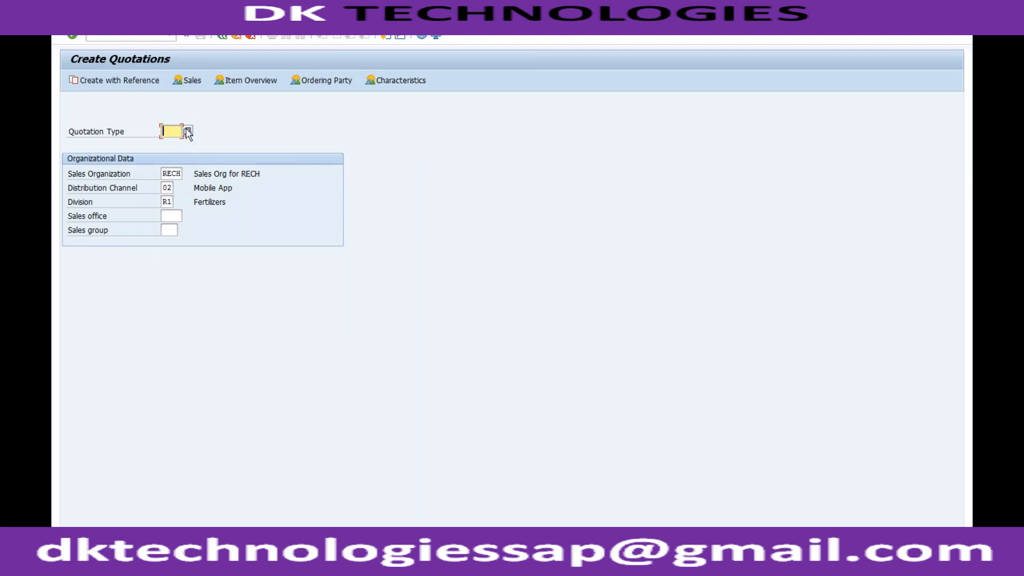
left_click(188, 131)
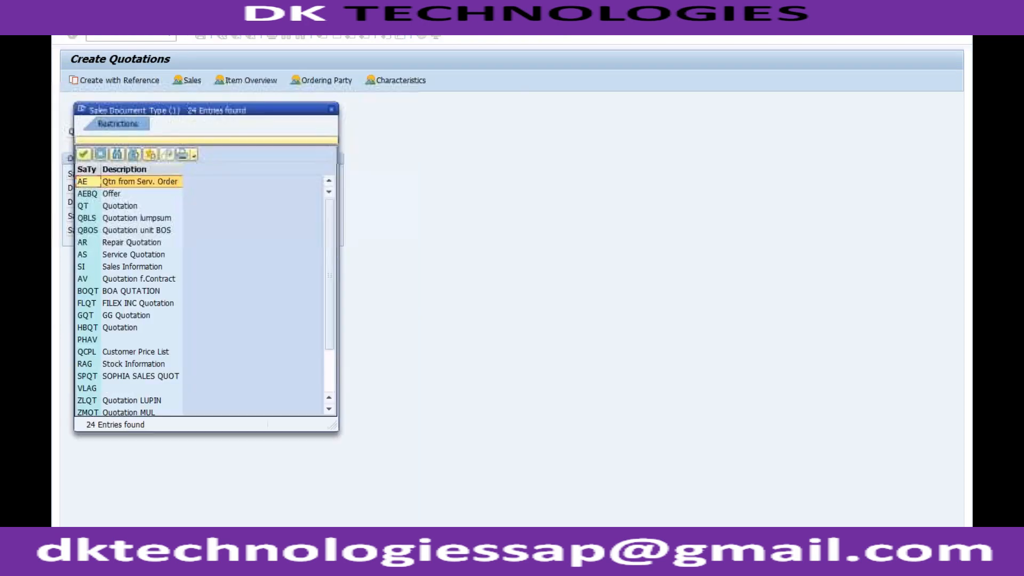
left_click(333, 371)
left_click(151, 364)
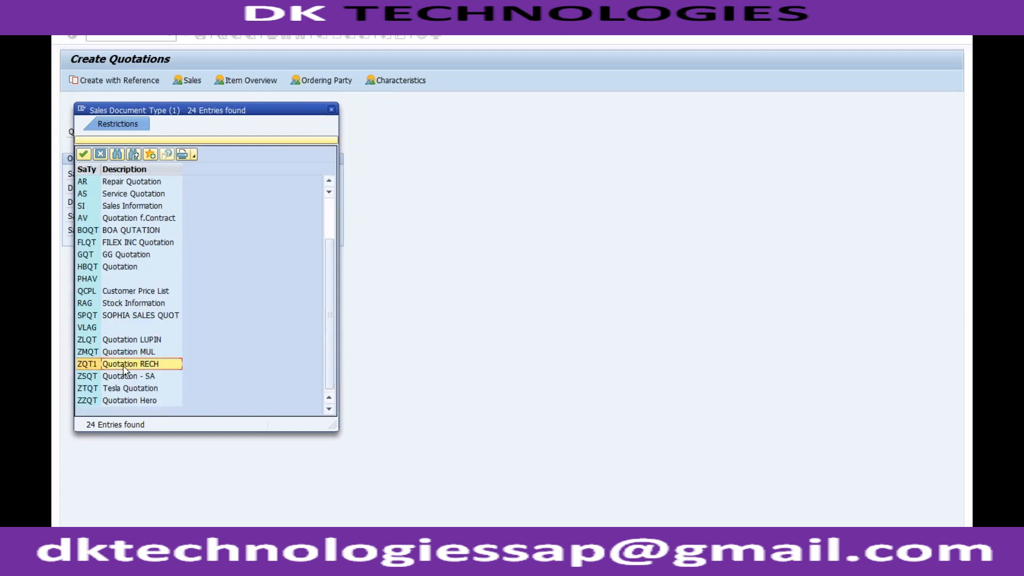
double_click(159, 364)
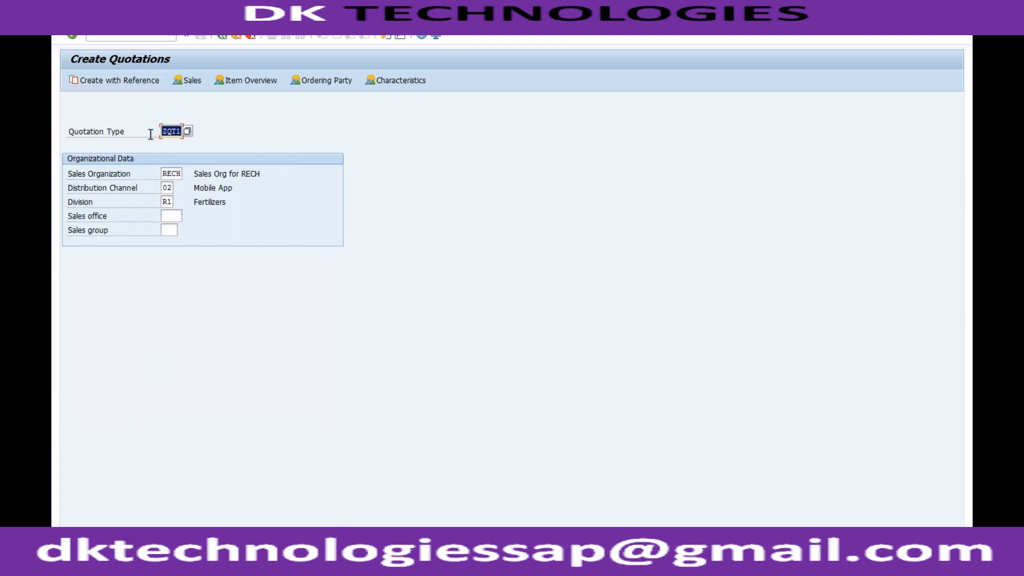
Step: Create the quotation with reference to the edited ZIN1 inquiry and copy its data
left_click(132, 81)
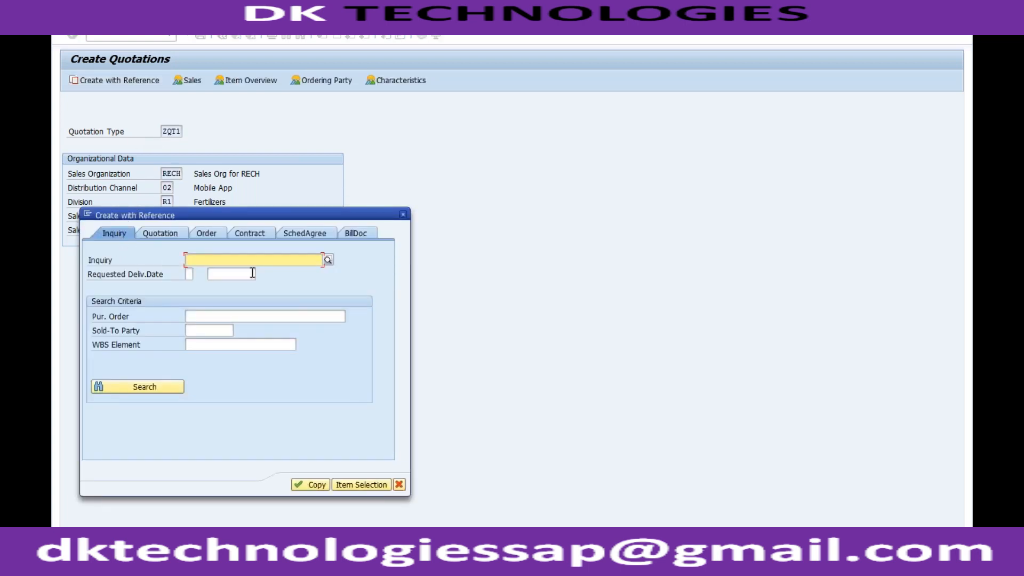
left_click(328, 260)
key("Return")
double_click(267, 158)
left_click(310, 484)
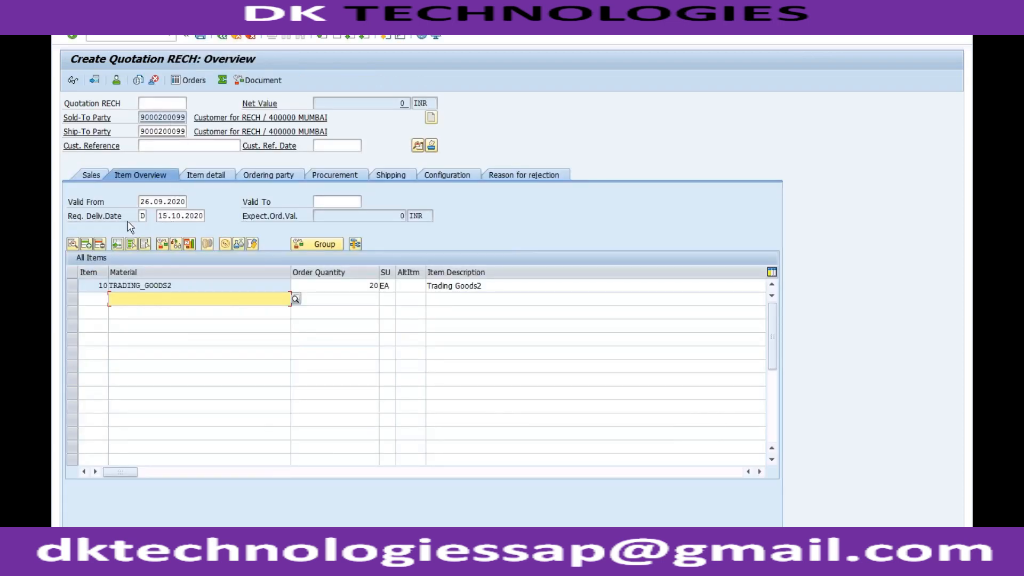
Step: Check the quotation's requested delivery date and the item's order quantity, item category and net value
left_click(176, 216)
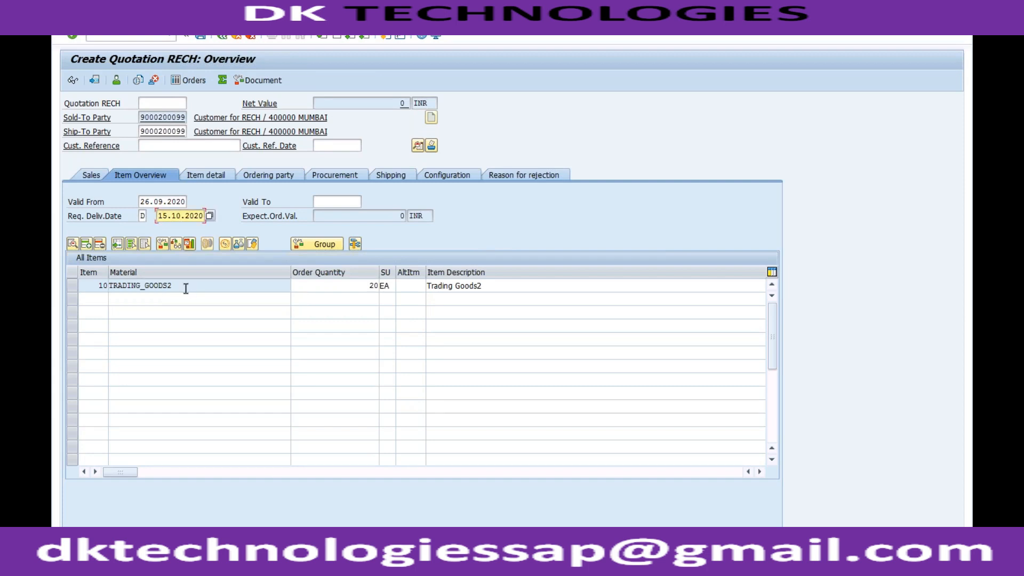
left_click(321, 289)
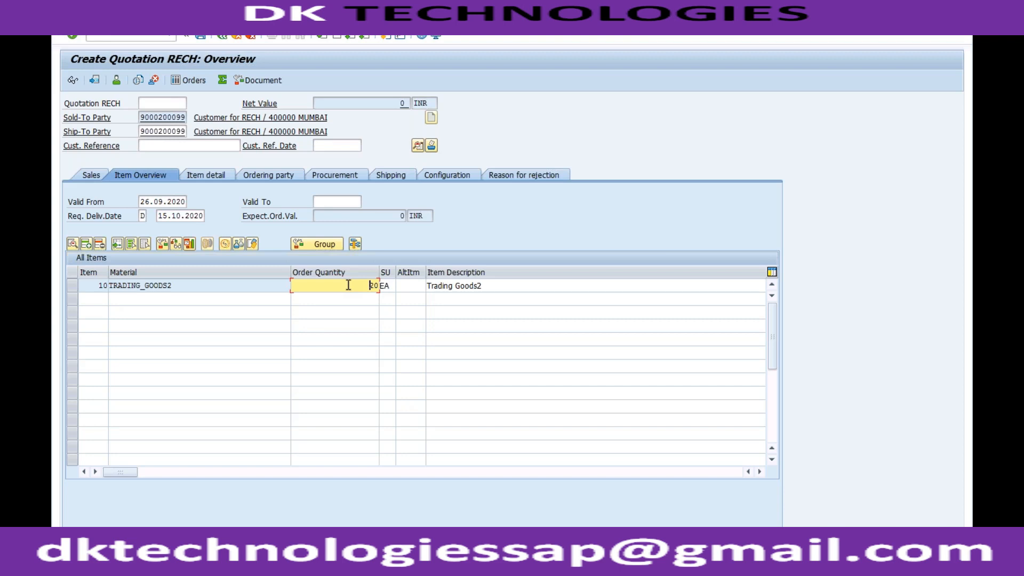
key("Tab")
key("Tab")
key("Tab")
key("Tab")
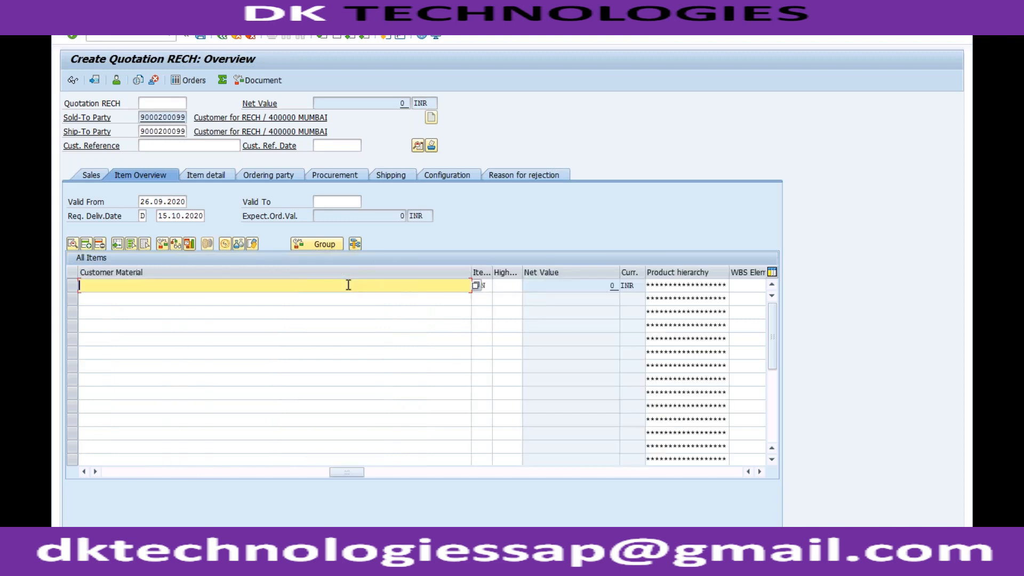
left_click(568, 291)
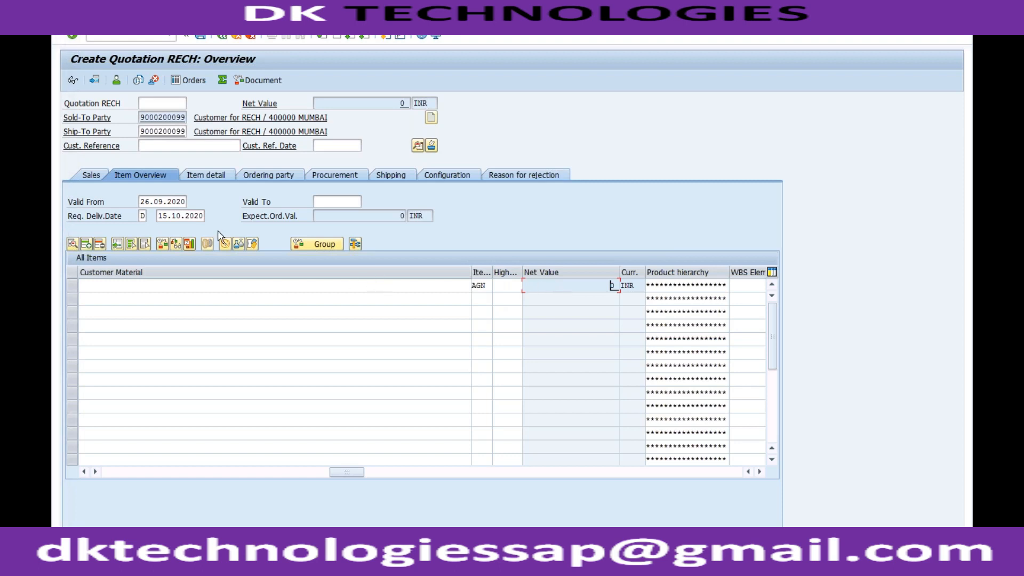
Step: Open the pricing conditions of item TRADING_GOODS2 and enter condition type PR00 in the first empty row
left_click(97, 175)
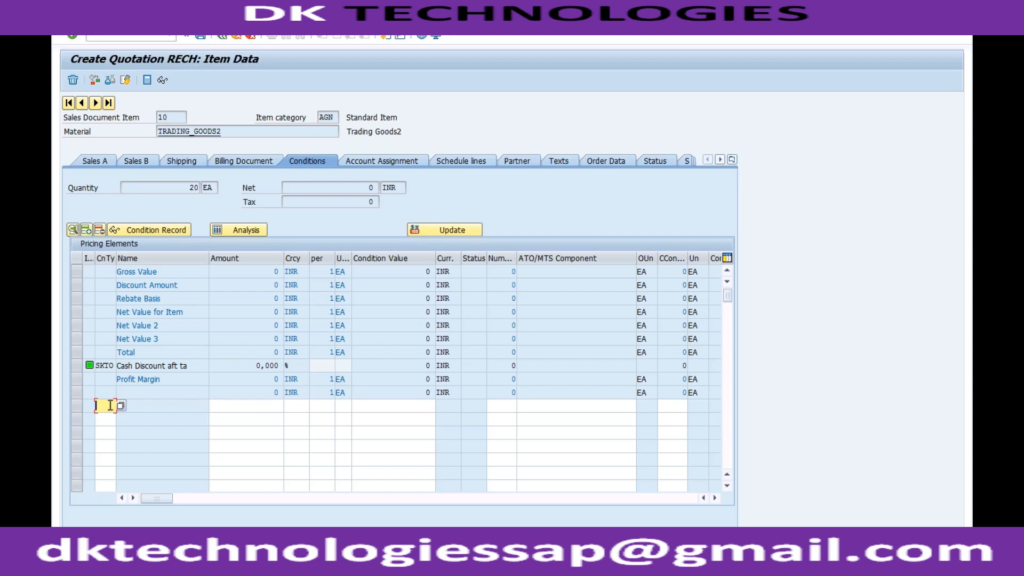
type("PR00")
key("Tab")
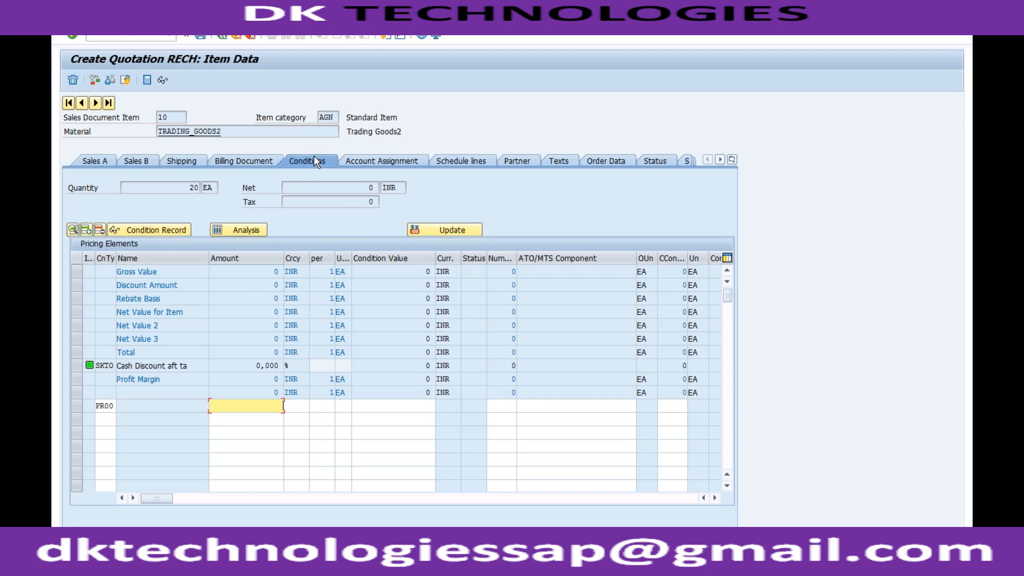
left_click(105, 406)
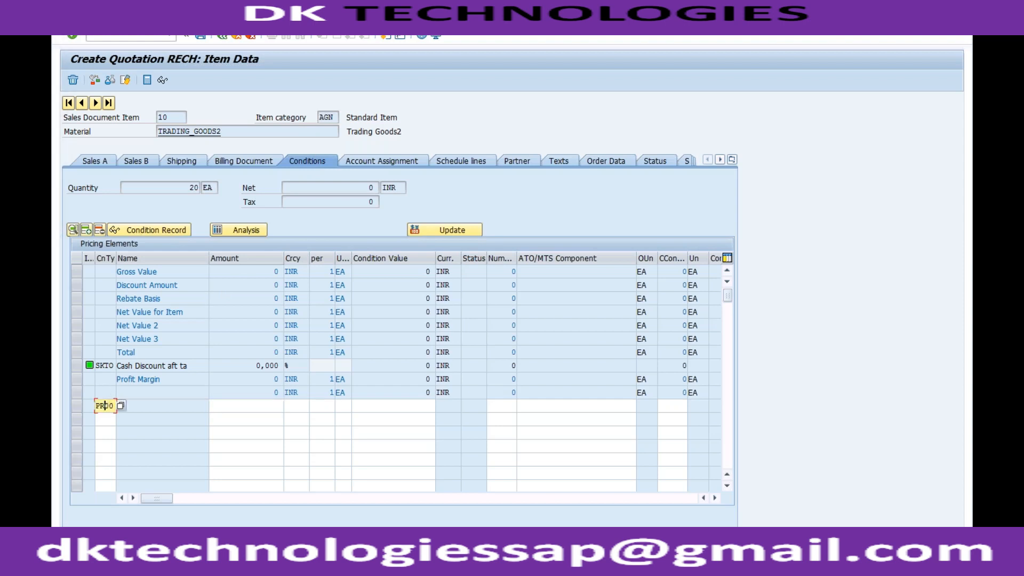
left_click(107, 423)
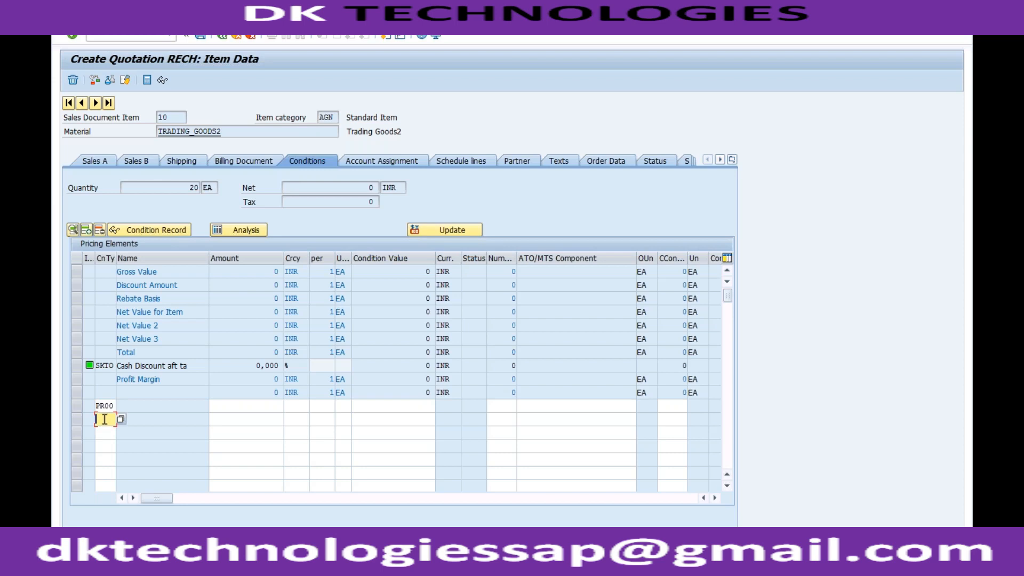
left_click(105, 406)
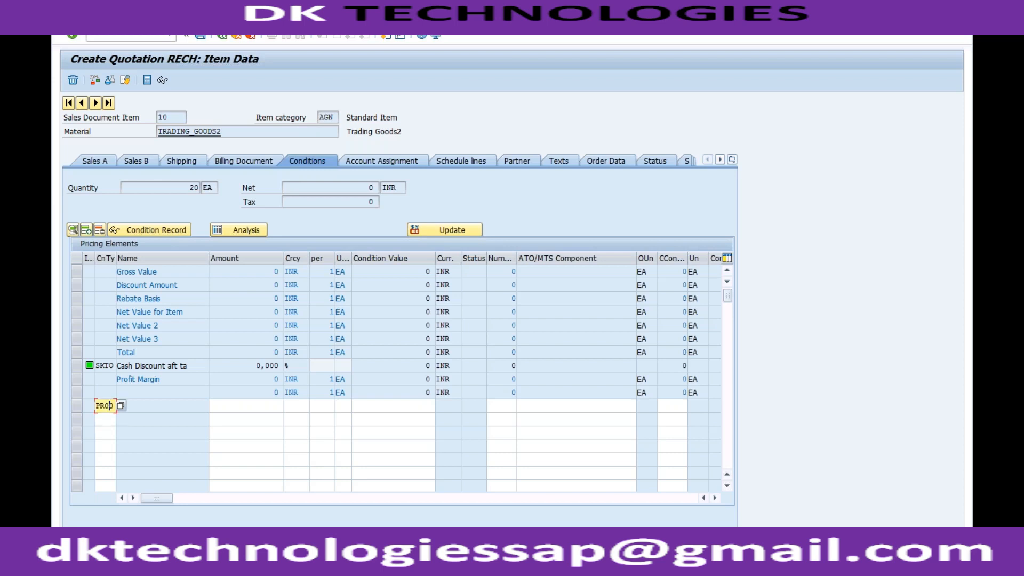
Step: Set the PR00 price amount to 1000 and return to the quotation overview
left_click(249, 408)
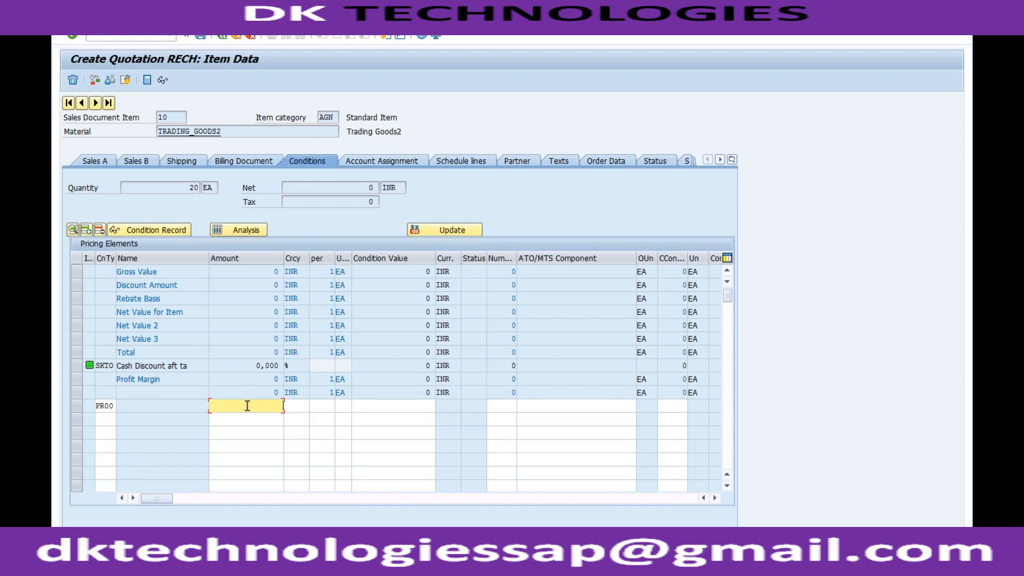
type("1000")
key("Return")
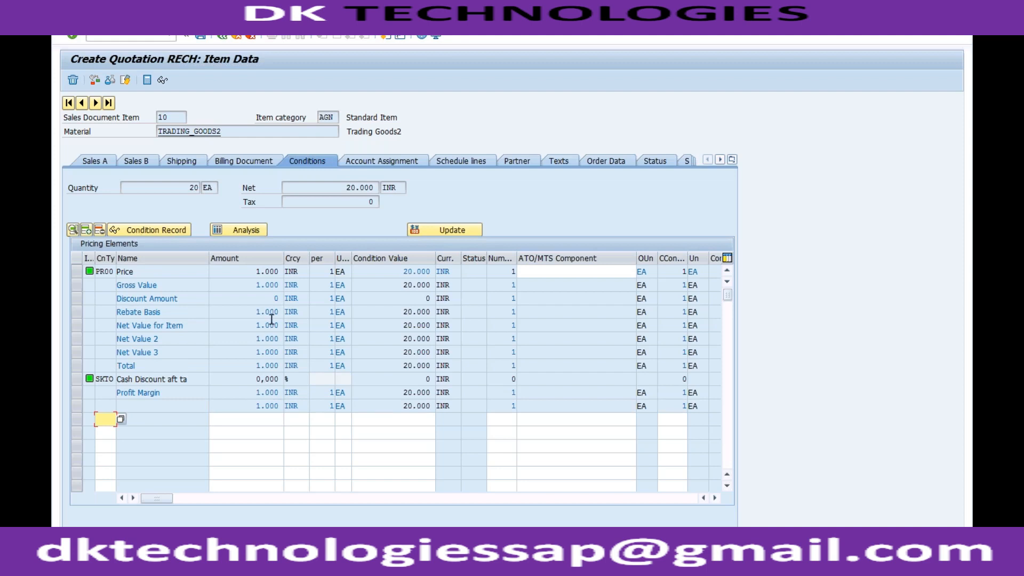
left_click(254, 274)
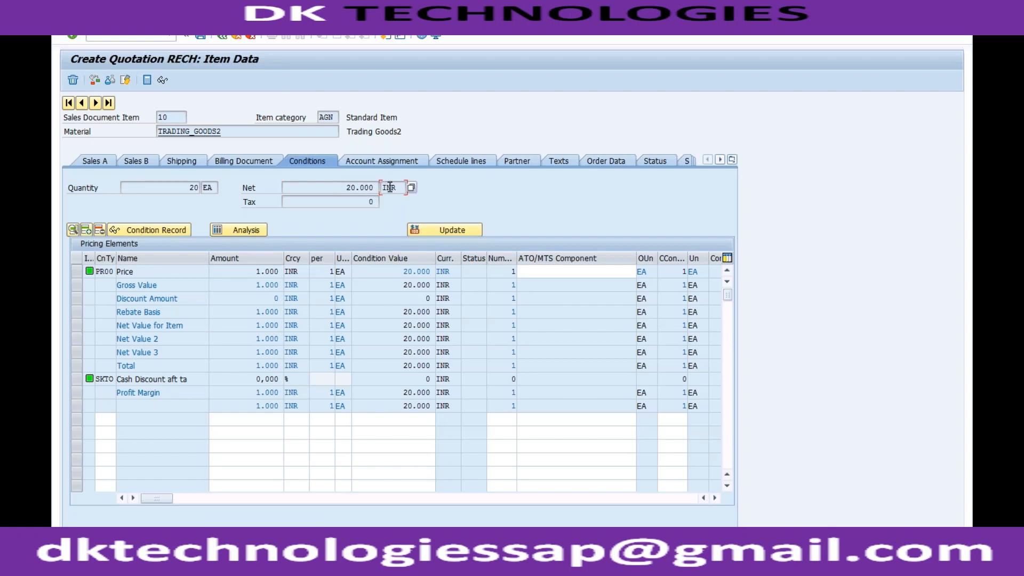
left_click(222, 37)
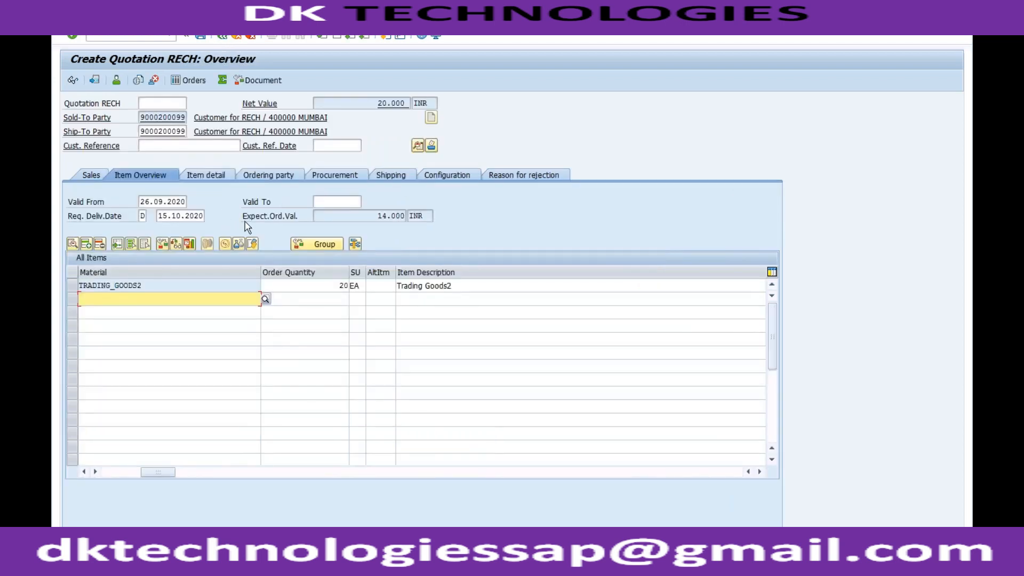
Step: Open the quotation's header sales data and review the sales office, sales group and order reason options
left_click(417, 146)
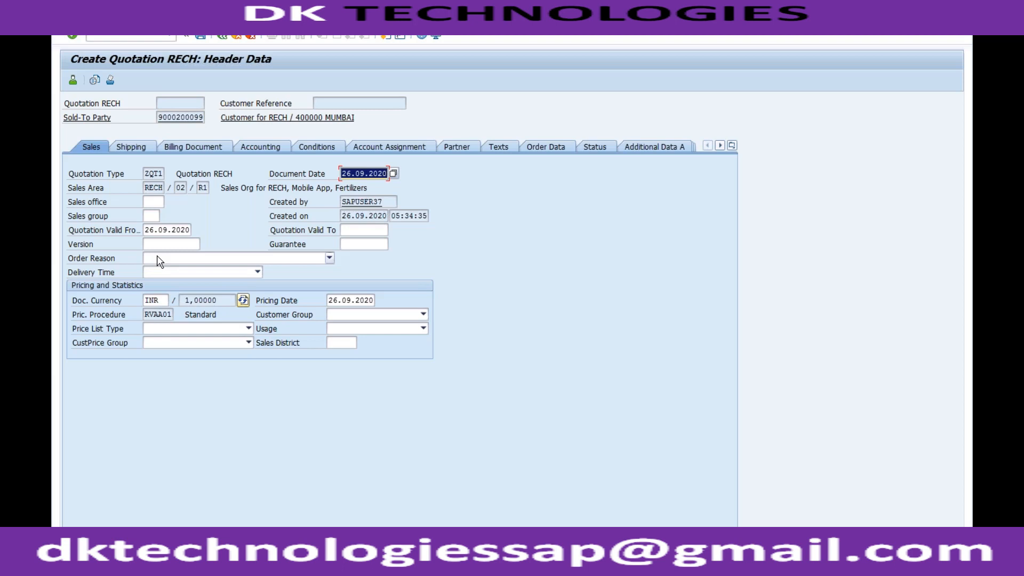
left_click(152, 201)
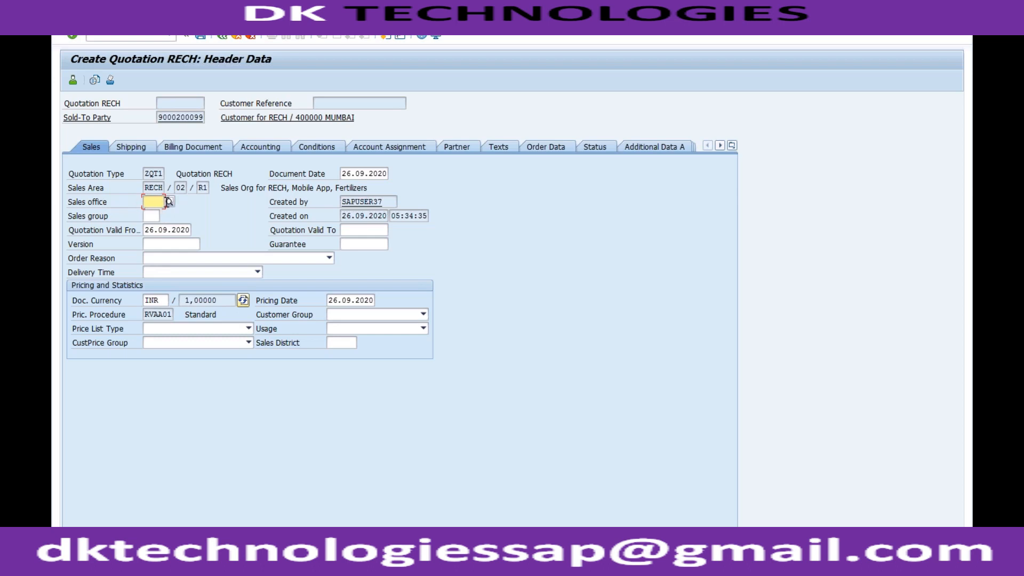
left_click(148, 215)
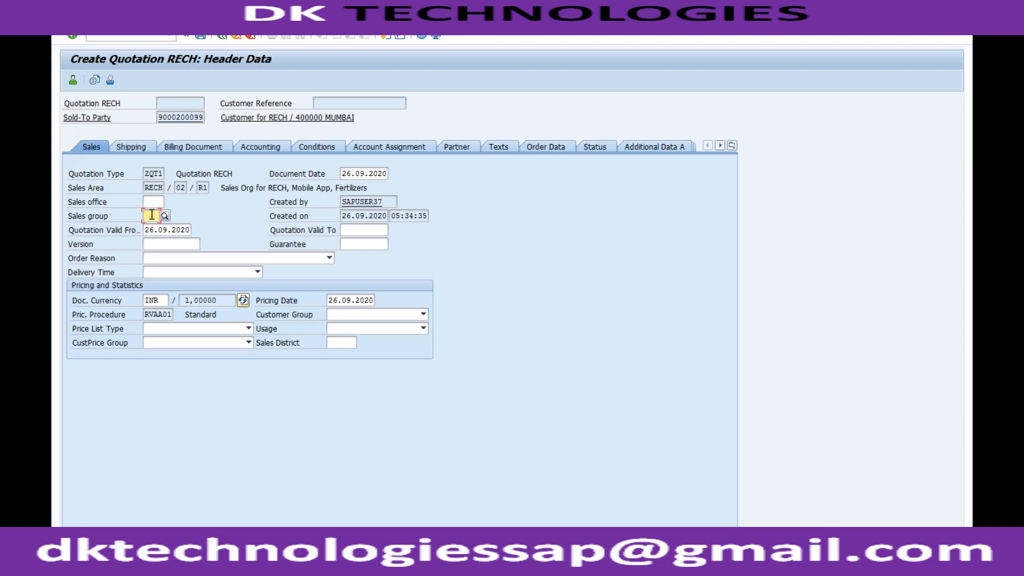
left_click(151, 259)
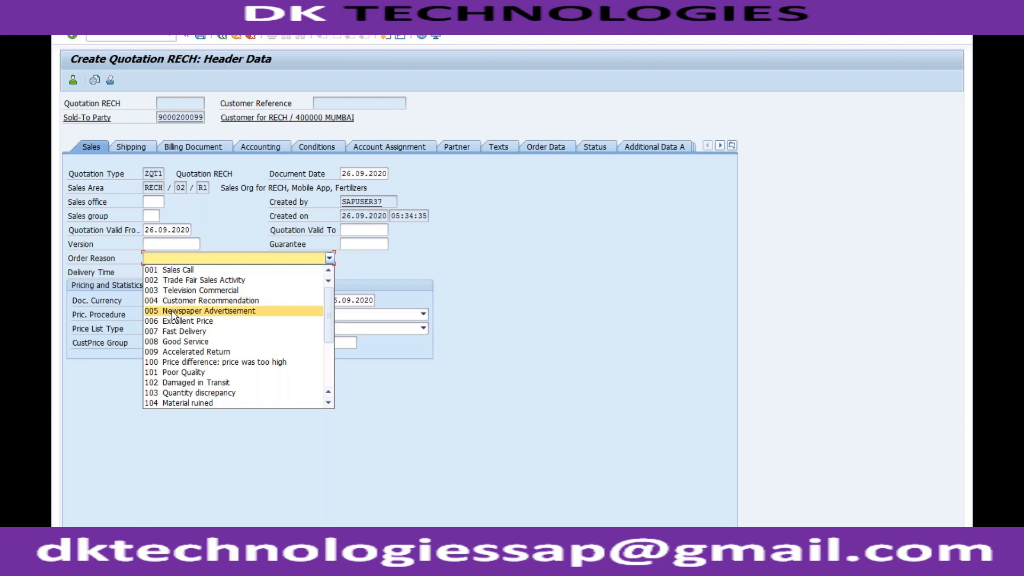
left_click(210, 224)
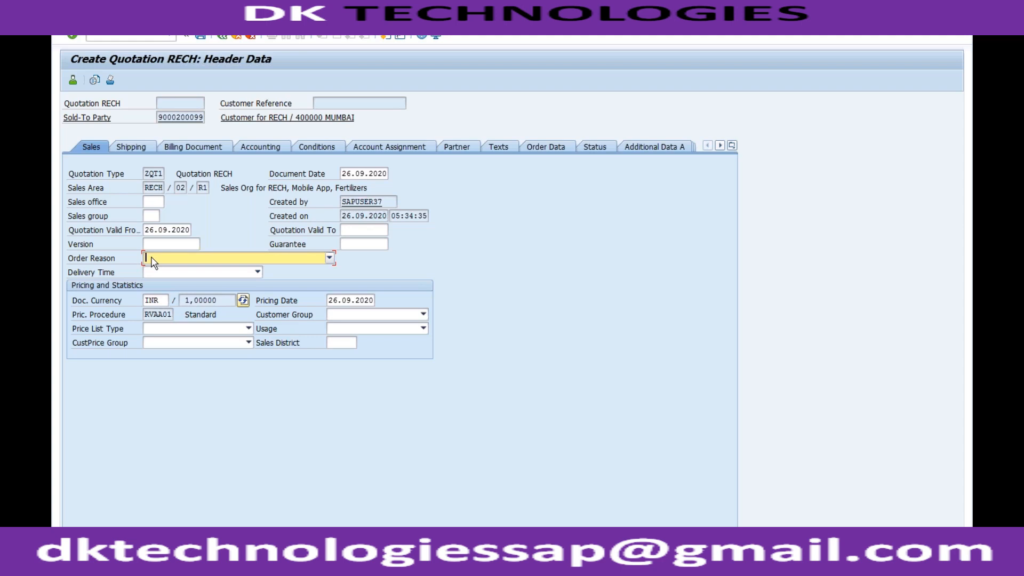
Step: Set the quotation's valid-to date to 26.10.2020 in the header and return to the overview
left_click(154, 230)
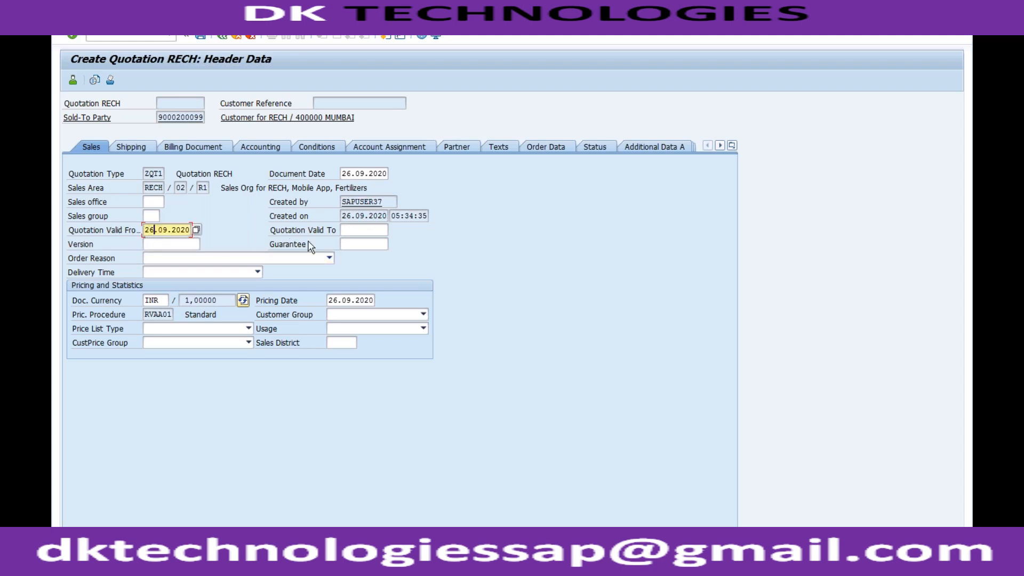
left_click(350, 230)
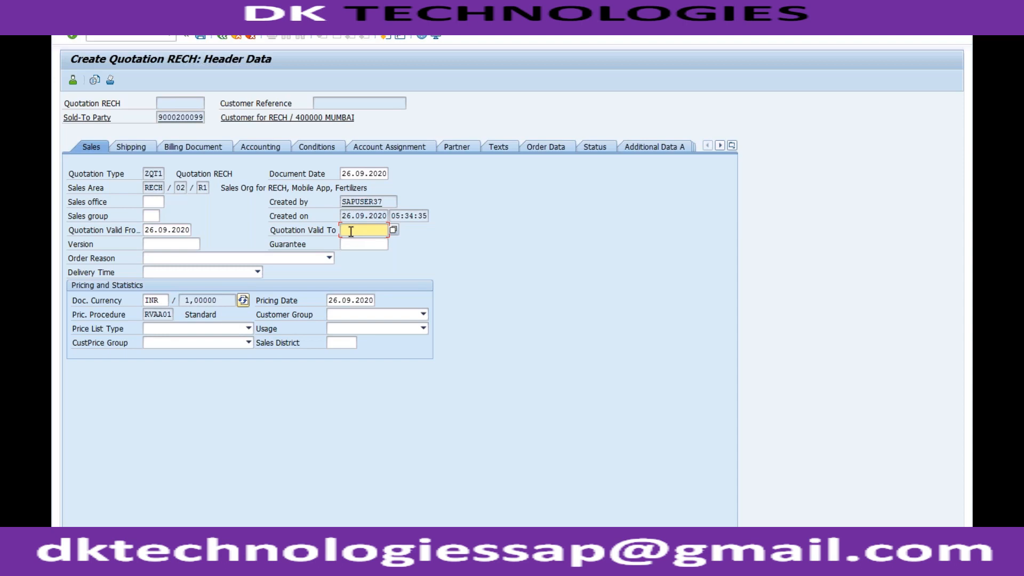
type("26102020")
left_click(222, 36)
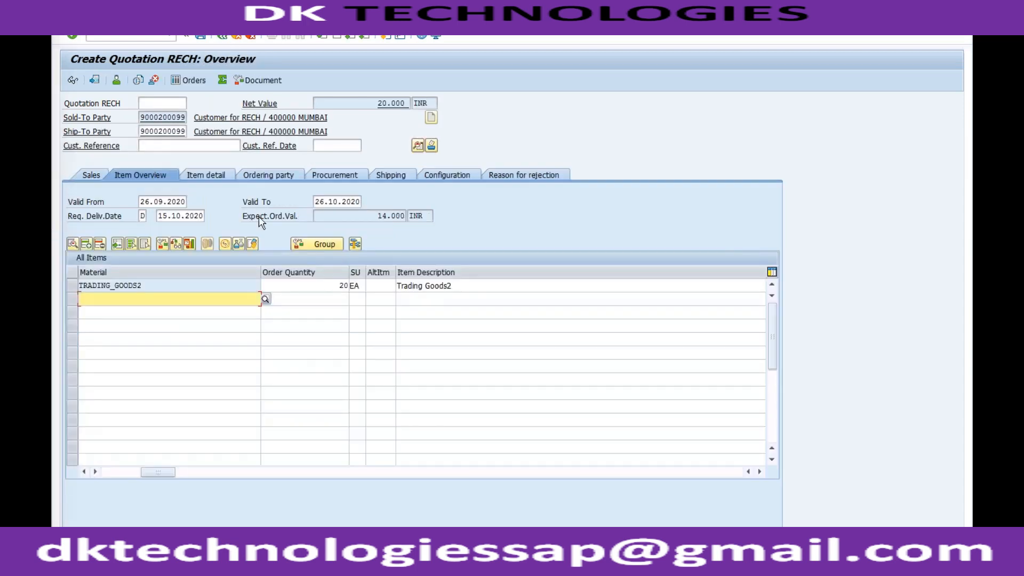
Step: Save the quotation, choose to edit the incomplete document, and dismiss the browser security message over the incompletion log
left_click(326, 286)
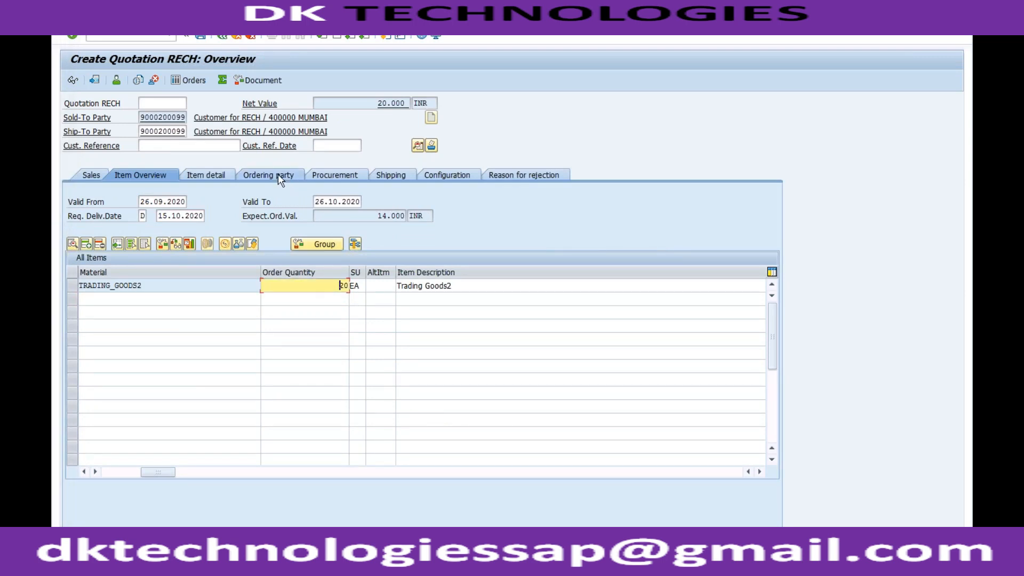
left_click(202, 35)
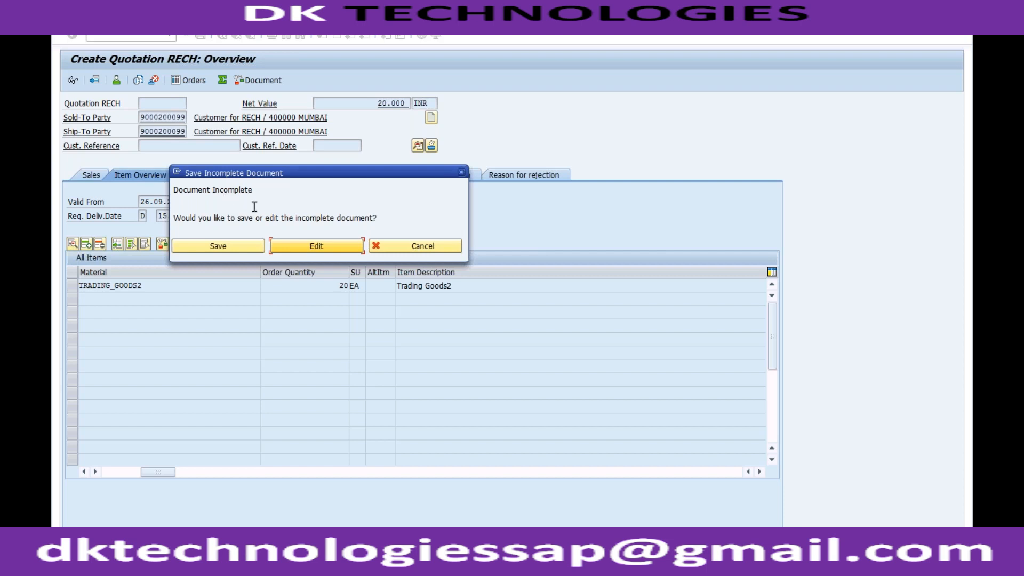
left_click(301, 246)
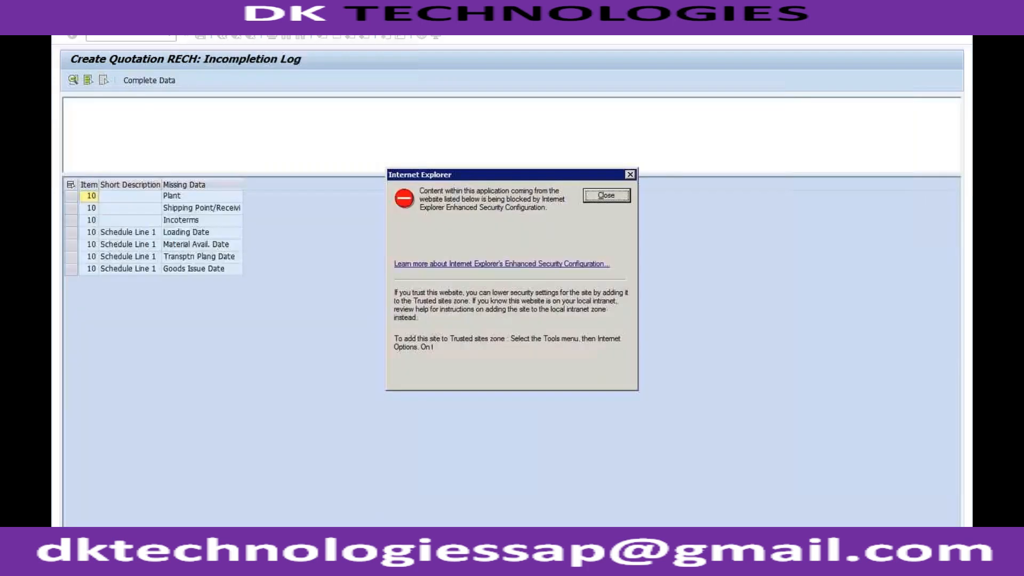
left_click(606, 195)
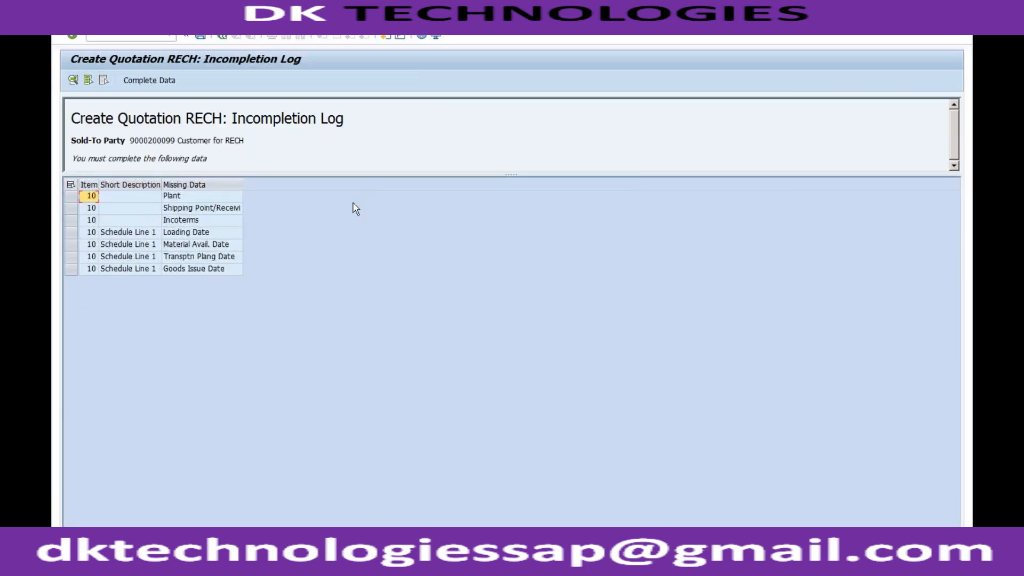
Step: Complete item 10's missing plant with RC01 and return to the incompletion log, dismissing the security message
double_click(195, 198)
type("RC01")
key("Return")
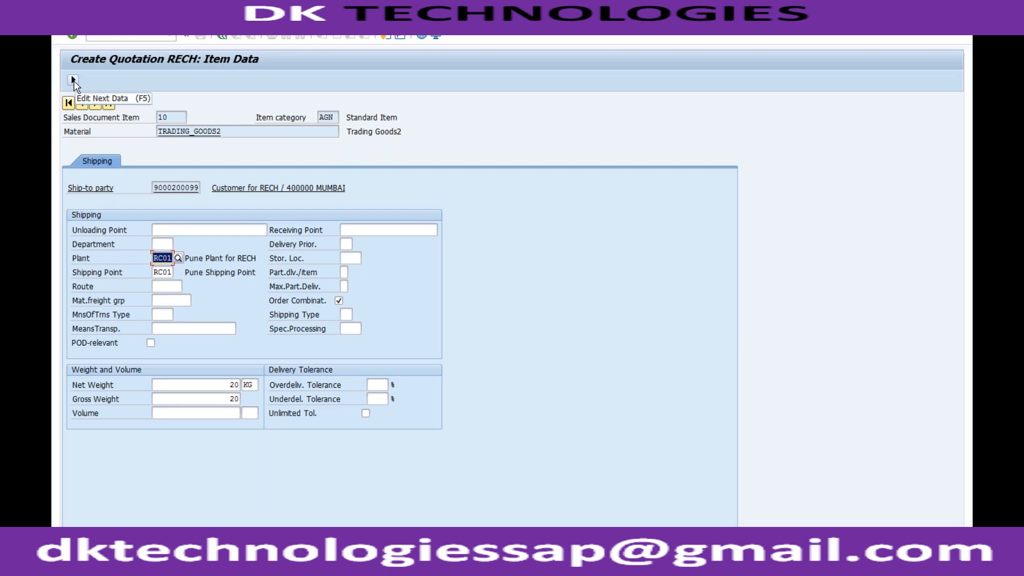
left_click(74, 81)
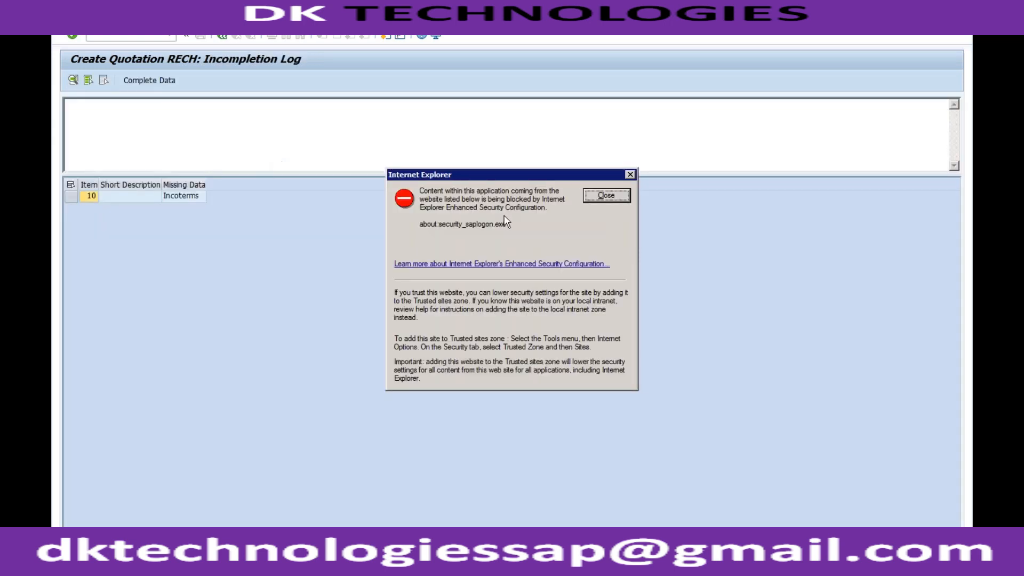
left_click(602, 199)
Step: Open item 10's missing Incoterms entry and choose CFR (Costs and Freight) from the possible values
double_click(187, 197)
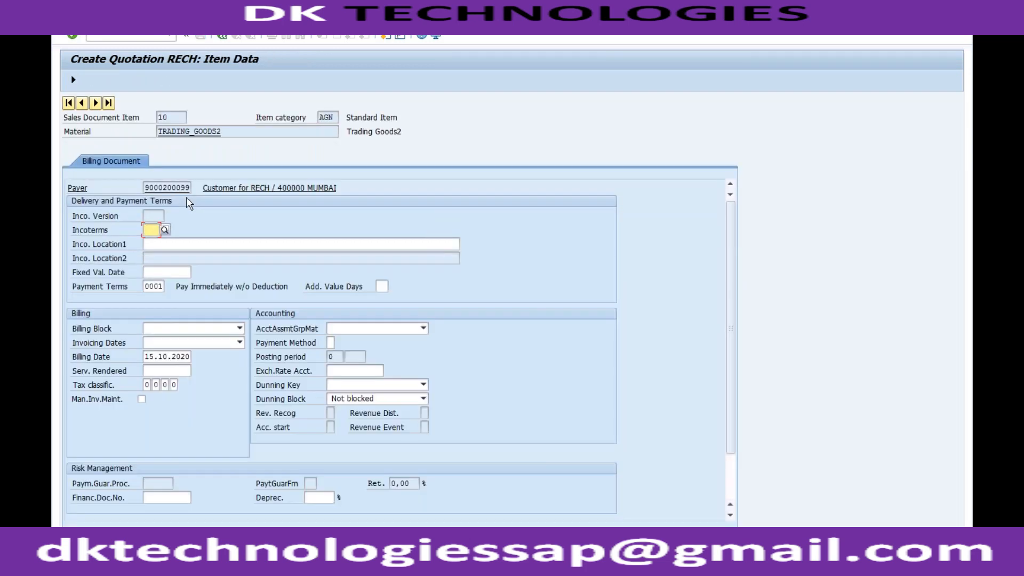
left_click(165, 231)
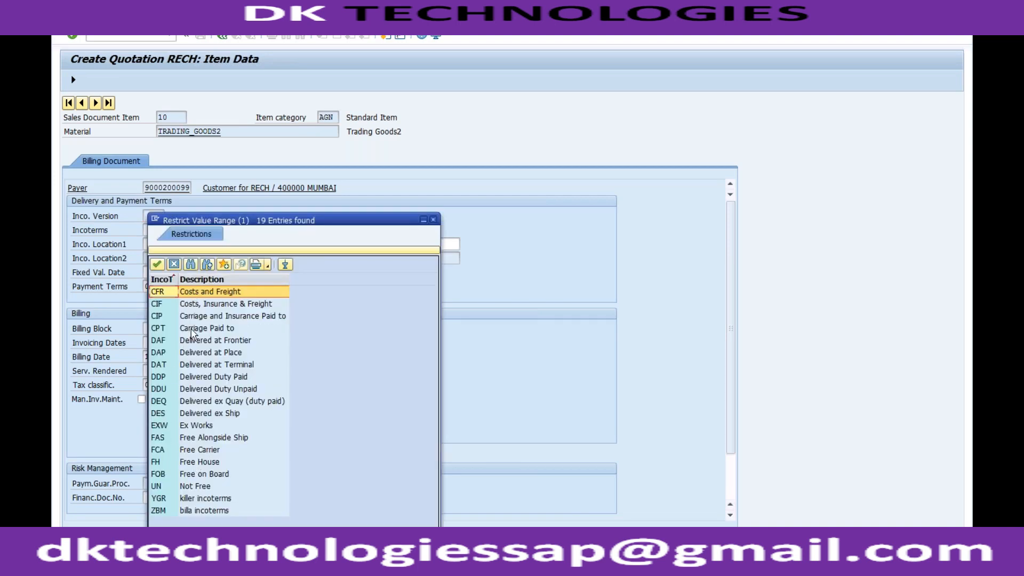
left_click(216, 306)
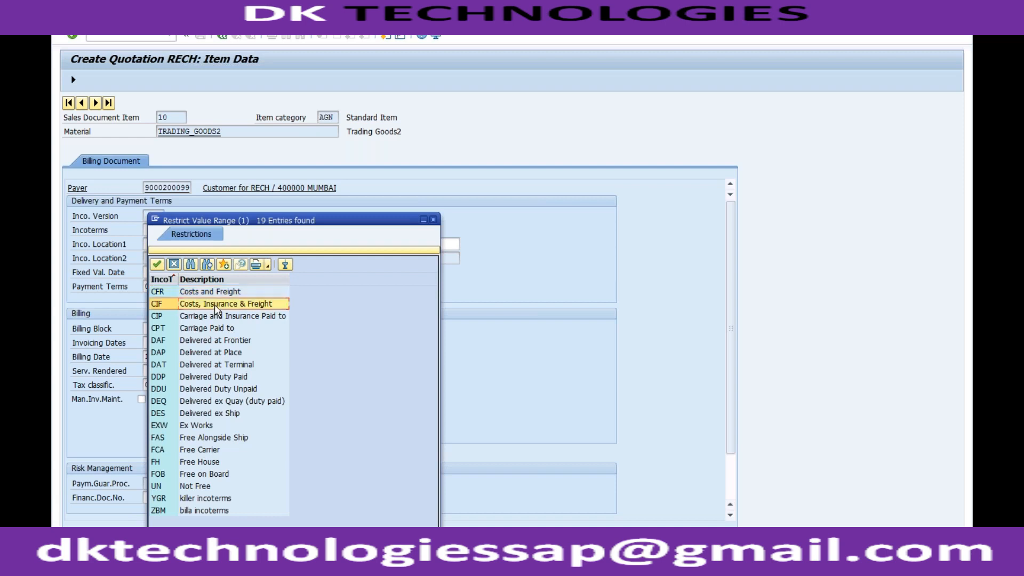
left_click(213, 317)
left_click(211, 329)
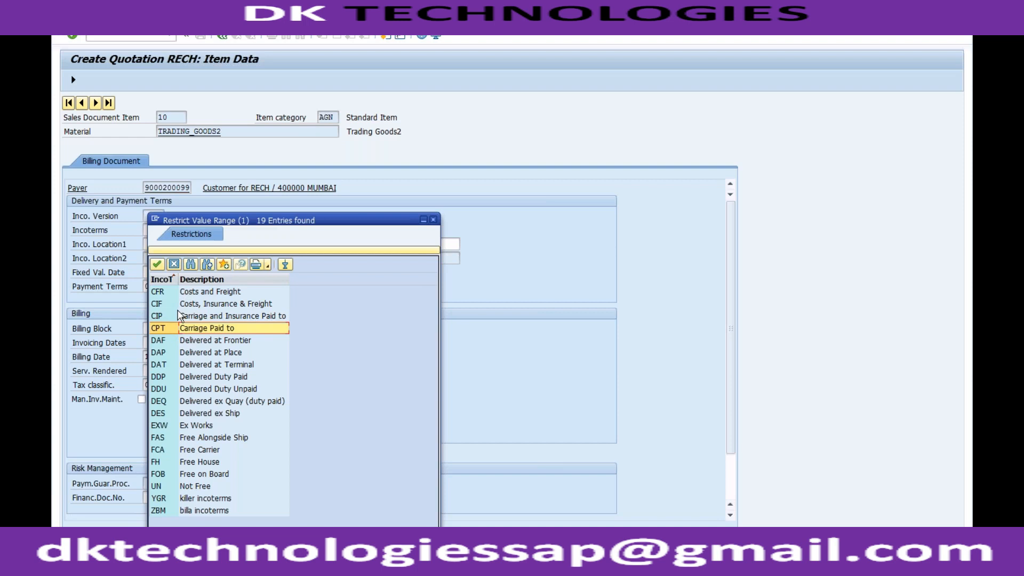
left_click(192, 293)
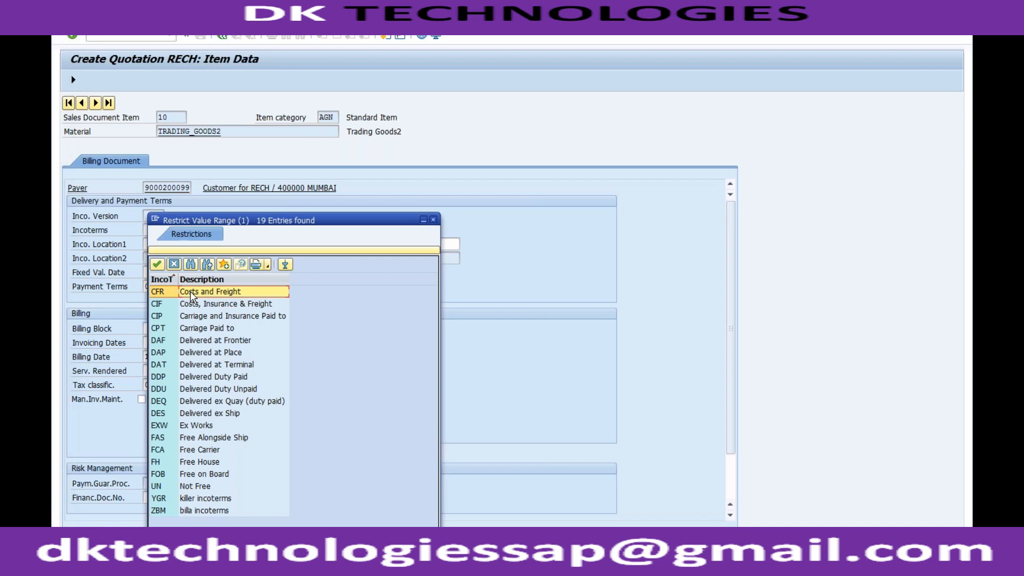
double_click(192, 293)
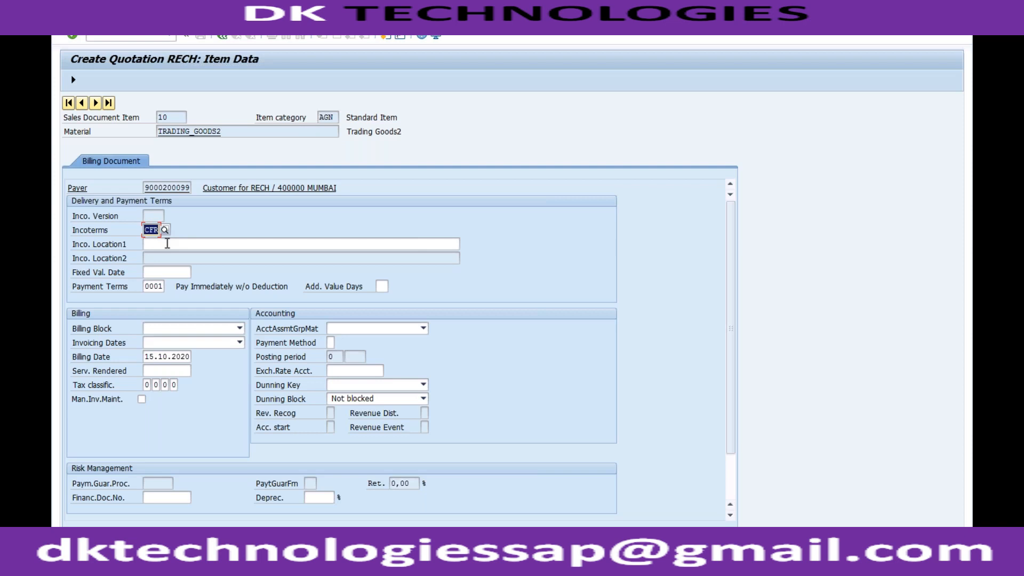
Step: Enter Test as Inco. Location1 for the item and confirm the freight redetermination
left_click(168, 243)
type("Test")
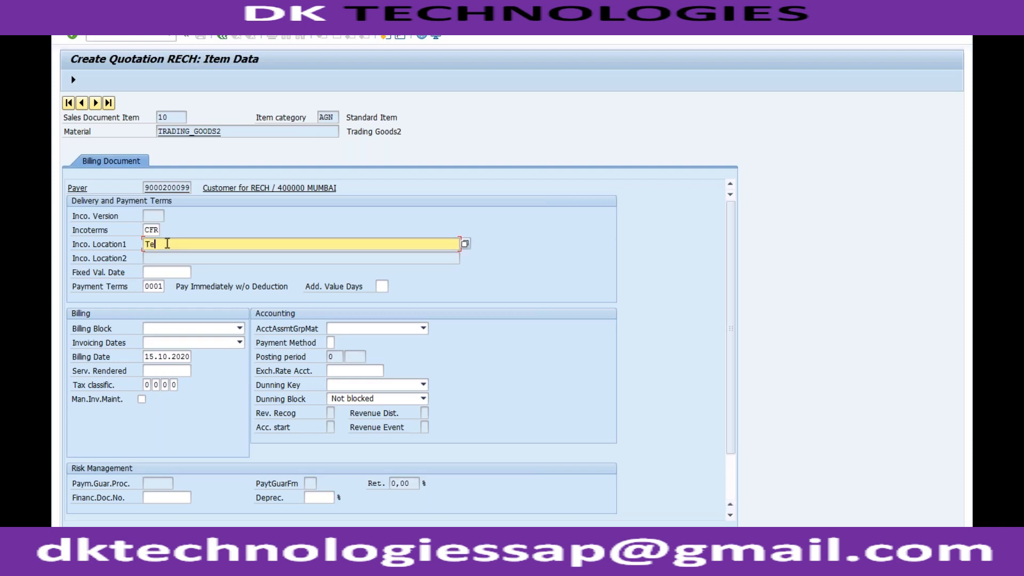
left_click(198, 217)
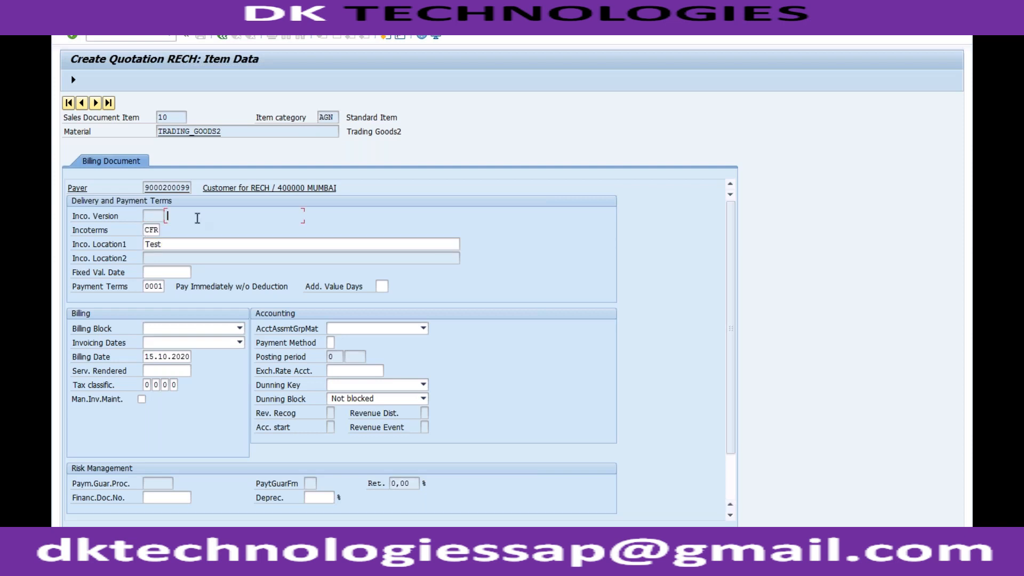
left_click(154, 230)
key("Tab")
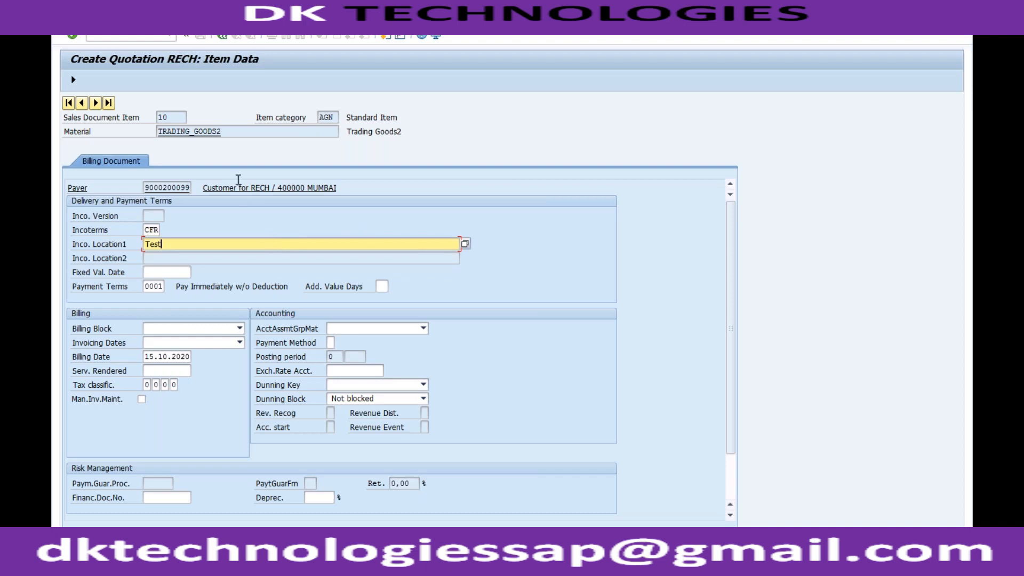
key("Return")
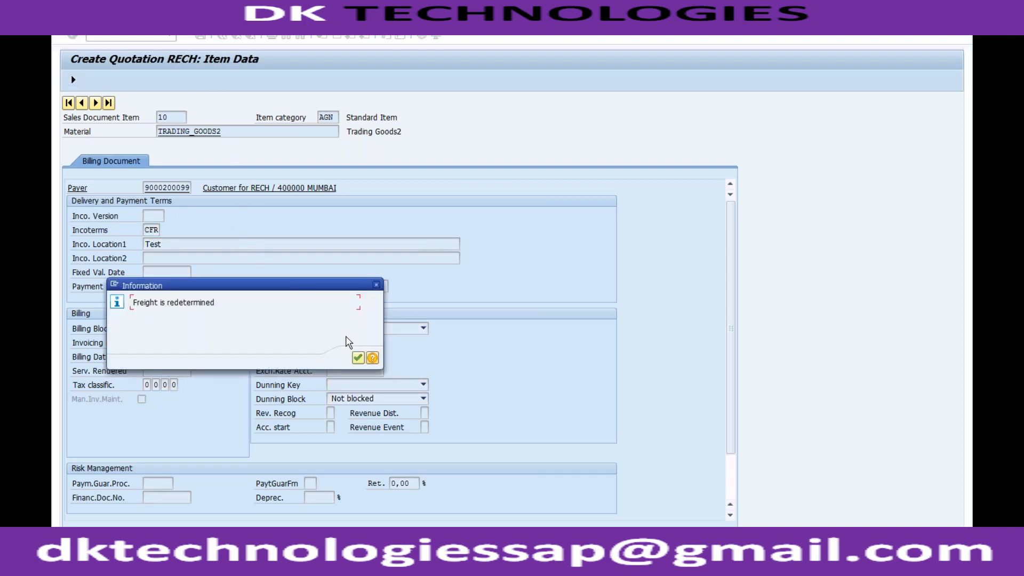
left_click(358, 358)
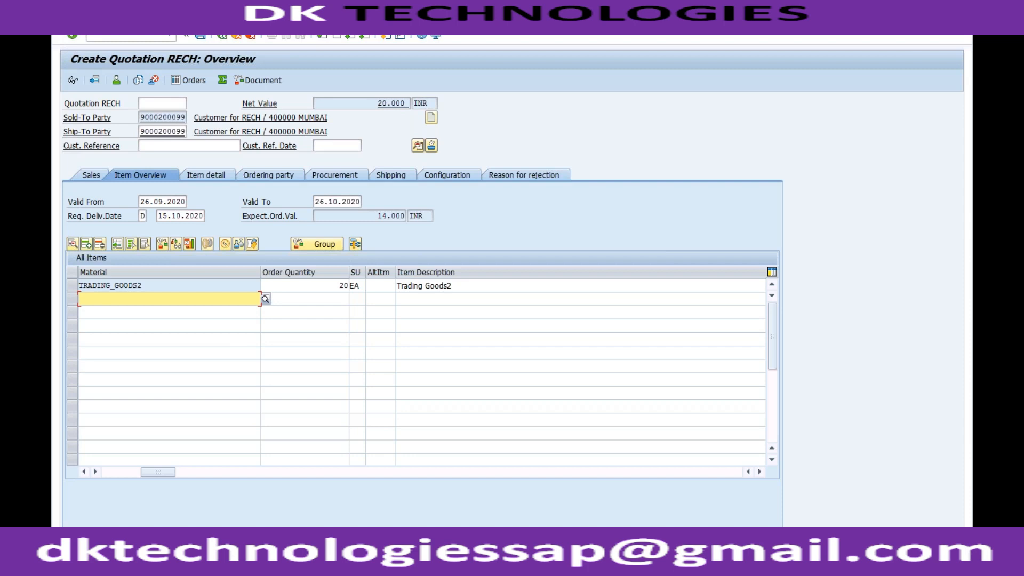
Step: Save the completed quotation and open it in display mode
left_click(201, 37)
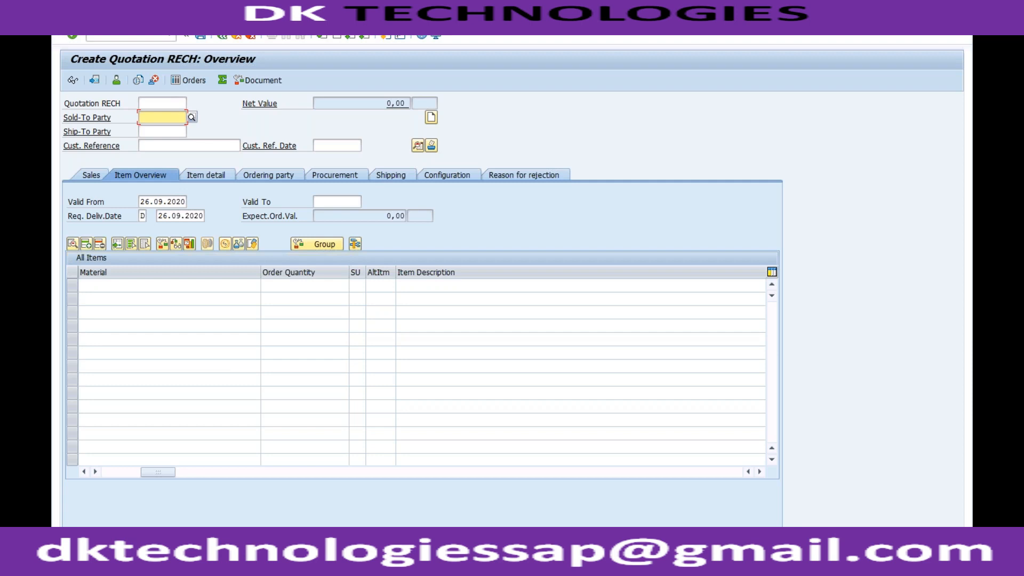
left_click(110, 24)
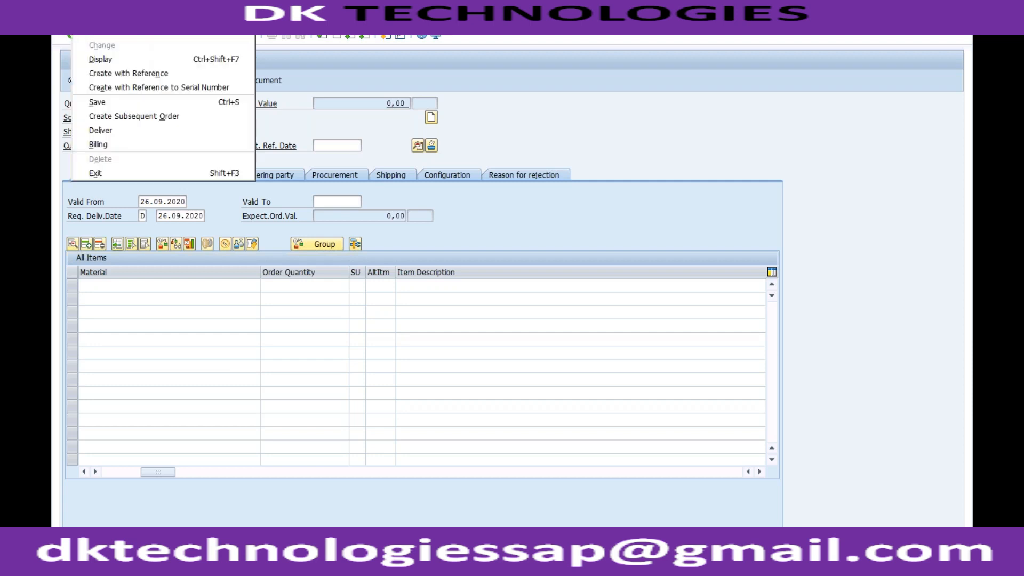
left_click(100, 59)
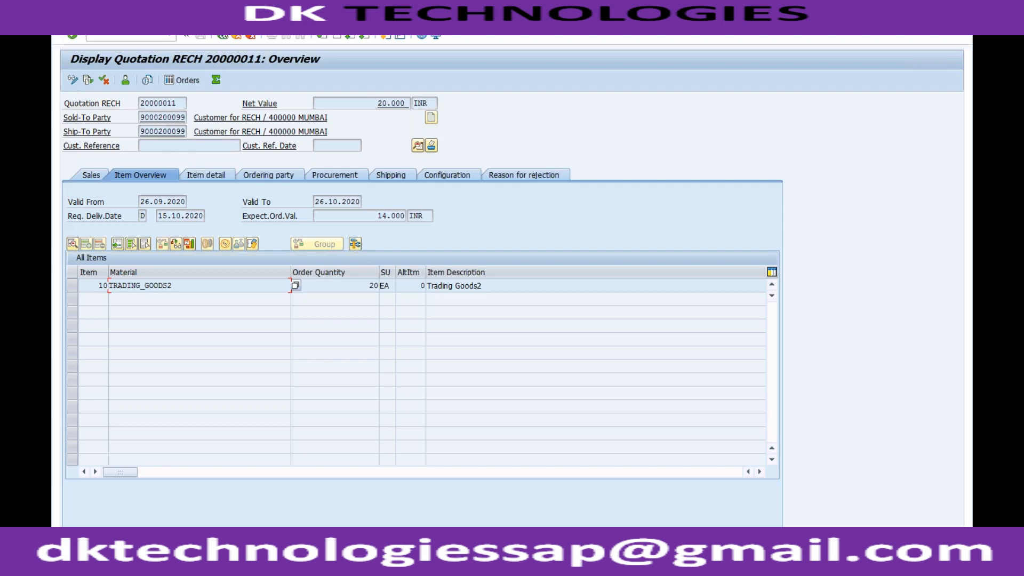
Step: Open the header output print preview of the displayed quotation and show the details of its sales quotation output
left_click(211, 21)
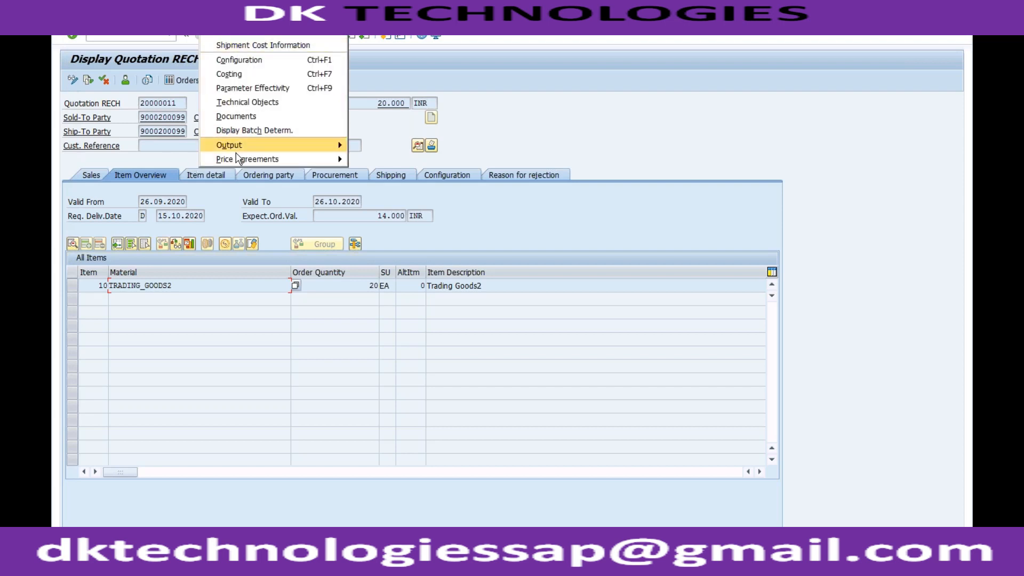
mouse_move(237, 151)
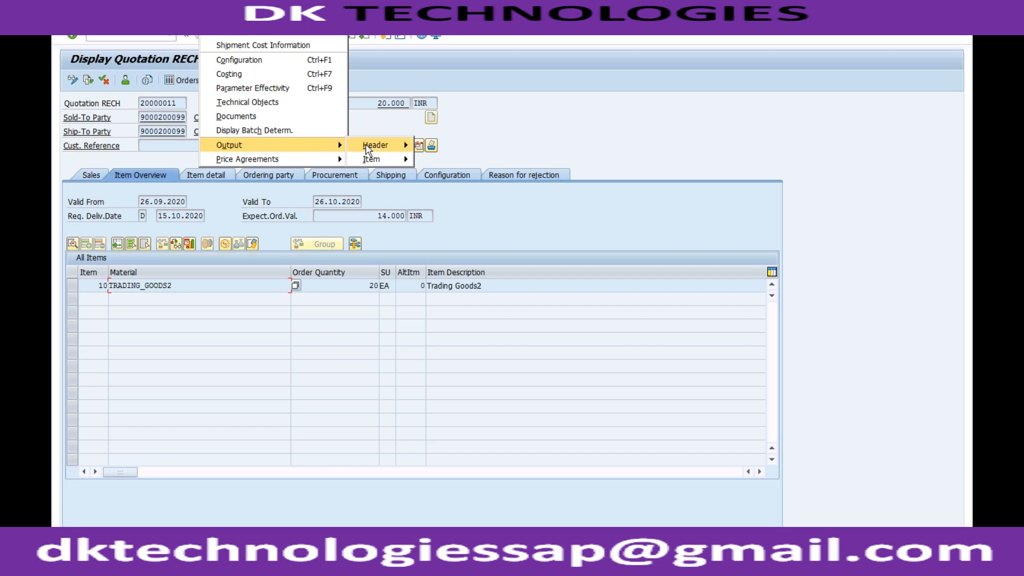
mouse_move(366, 150)
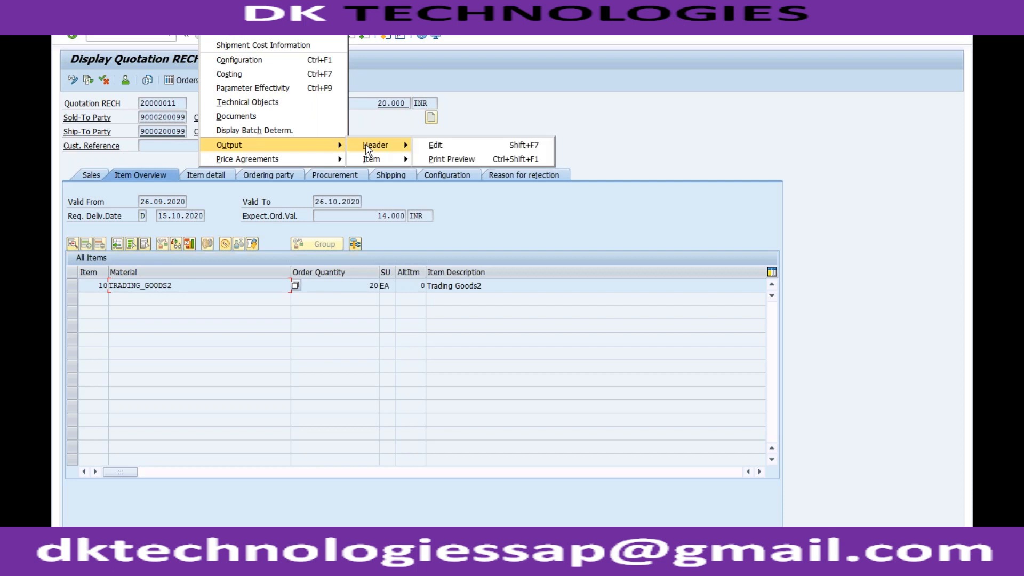
left_click(437, 159)
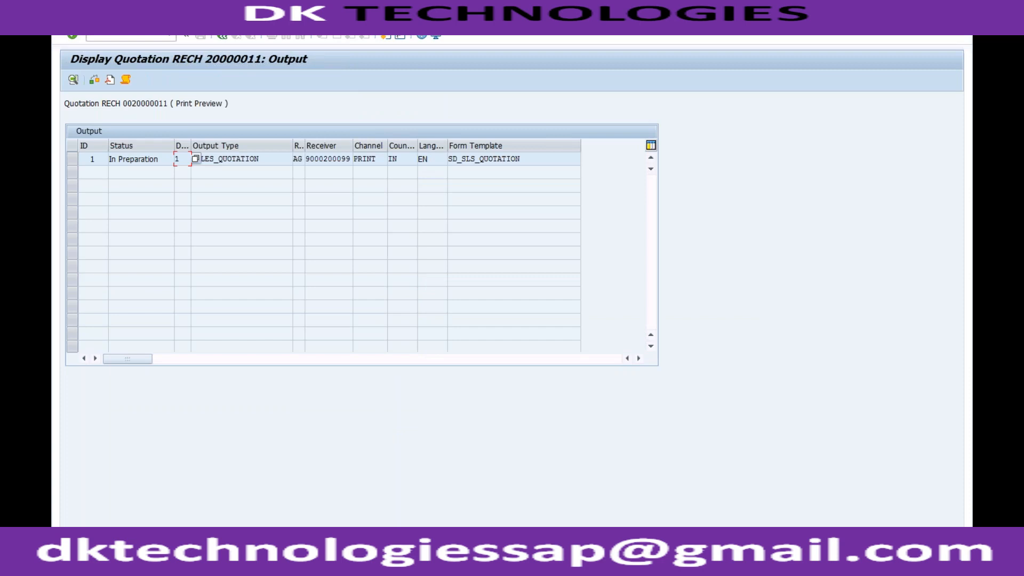
double_click(271, 160)
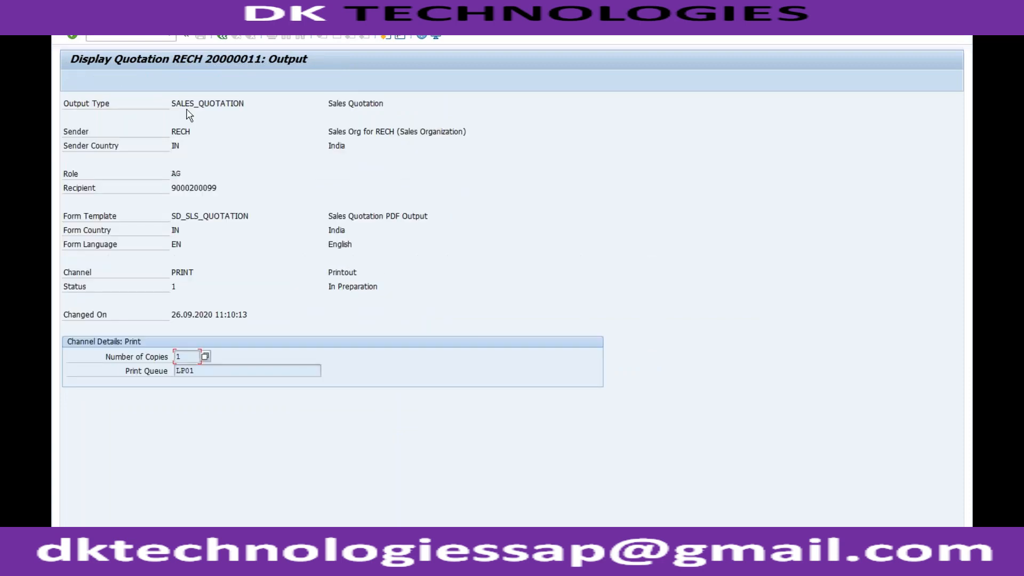
Step: Check the output type, sender, role and recipient in the quotation's output details
left_click_drag(172, 103, 245, 103)
left_click(246, 103)
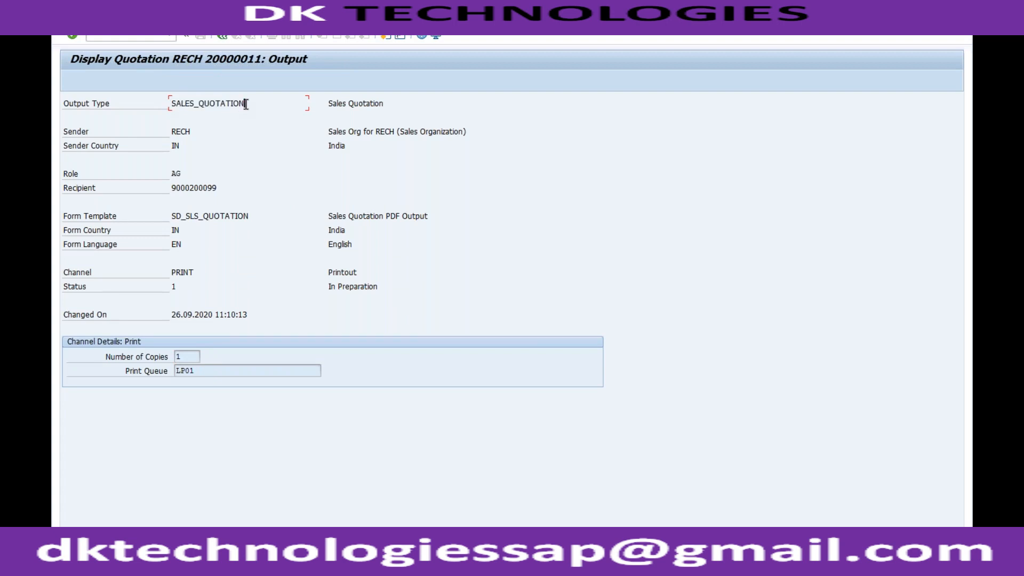
double_click(172, 132)
left_click(201, 131)
left_click(175, 173)
left_click(175, 188)
left_click_drag(193, 187, 217, 188)
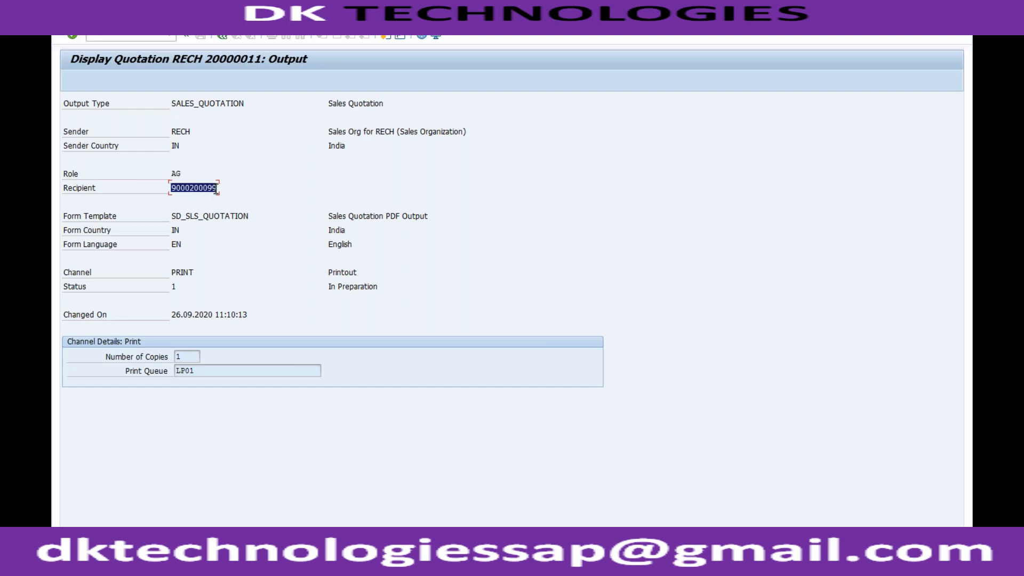
Step: Check the form template, form country, language, channel and status in the quotation's output details, and return to the output list
left_click(217, 188)
left_click_drag(172, 216, 248, 216)
left_click(248, 216)
key("ctrl+Left")
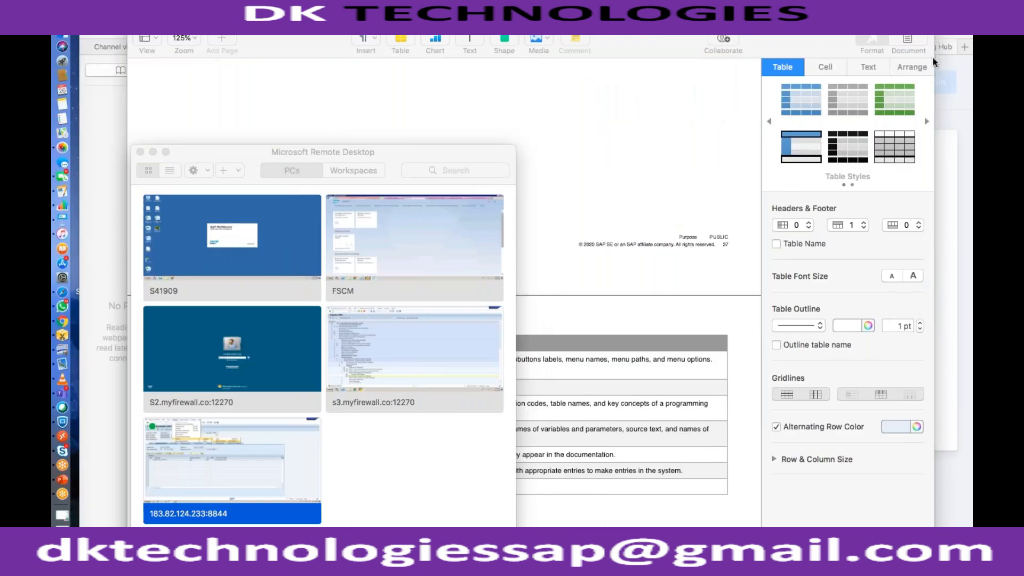
double_click(258, 437)
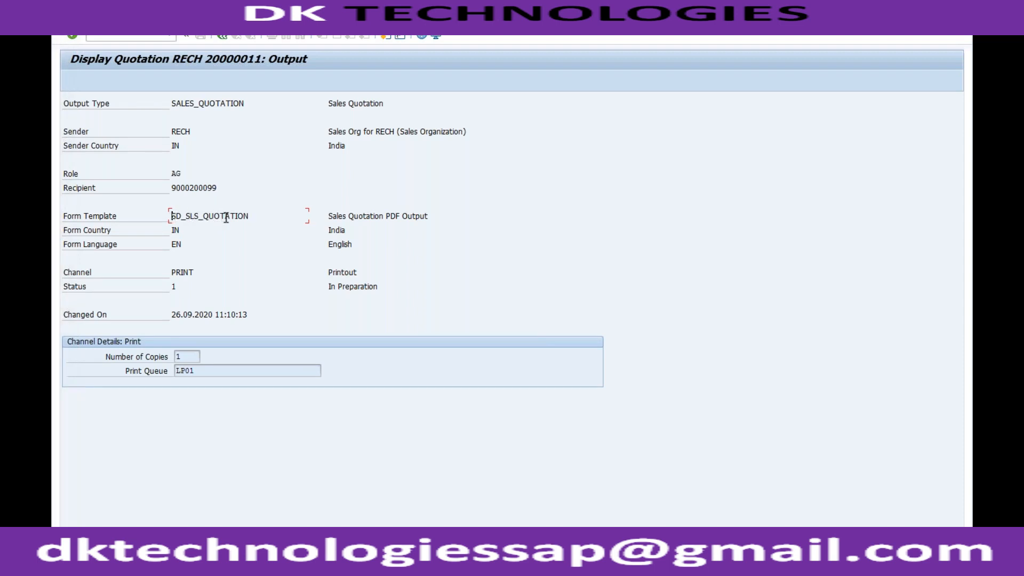
double_click(176, 228)
double_click(177, 244)
left_click(177, 272)
double_click(175, 286)
left_click(222, 35)
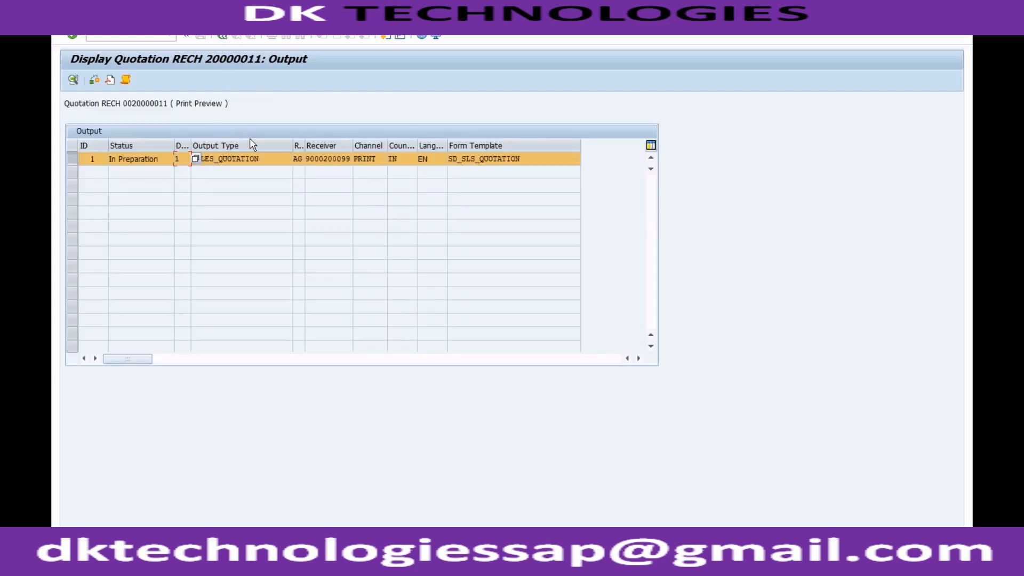
left_click(265, 159)
Step: Switch to the Notepad notes and add the line "Output Type Determination" below the Payment entry
left_click(212, 551)
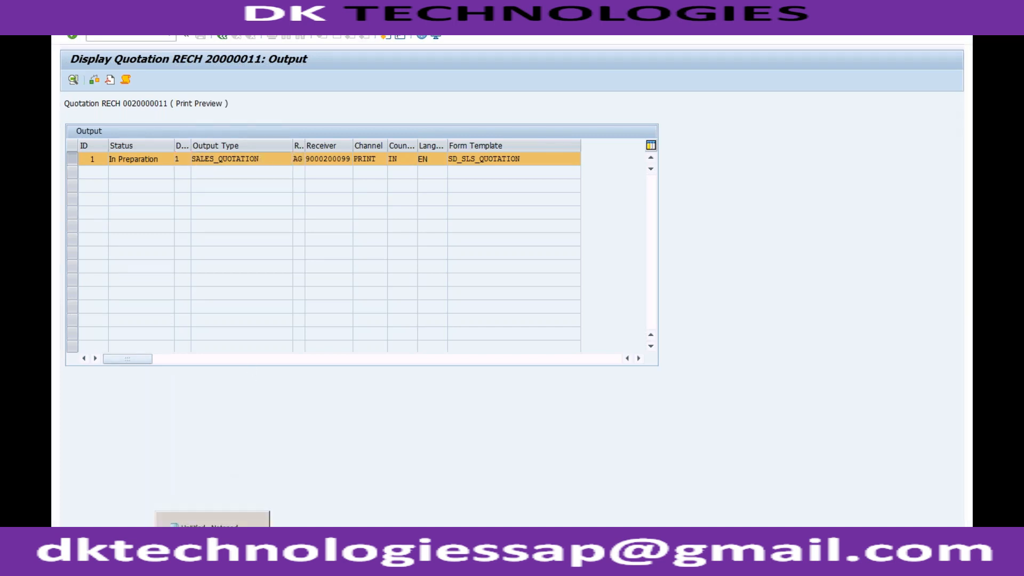
left_click(211, 529)
left_click(164, 313)
key("Return")
key("Return")
type("Output Ty")
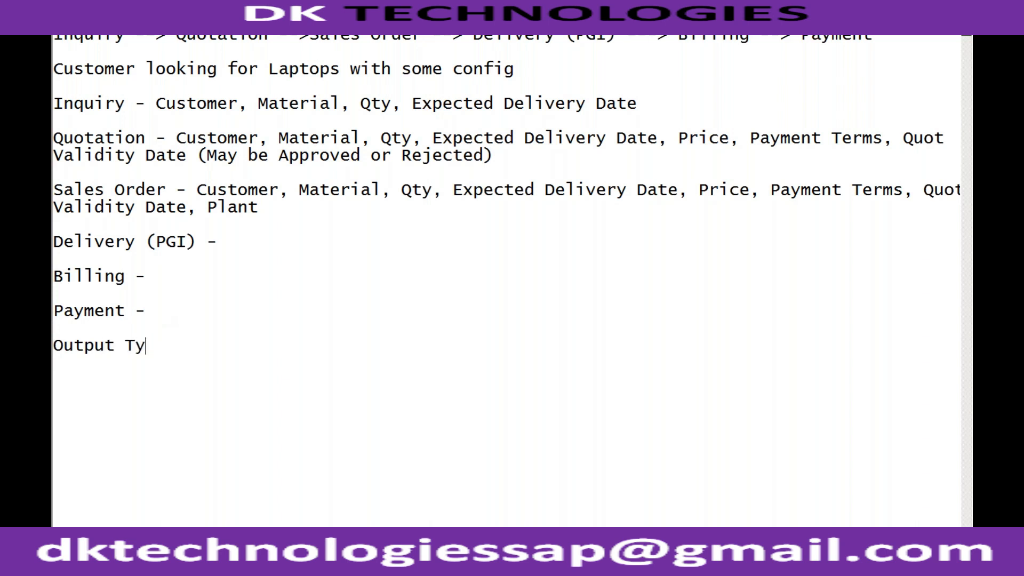
type("pe Determ")
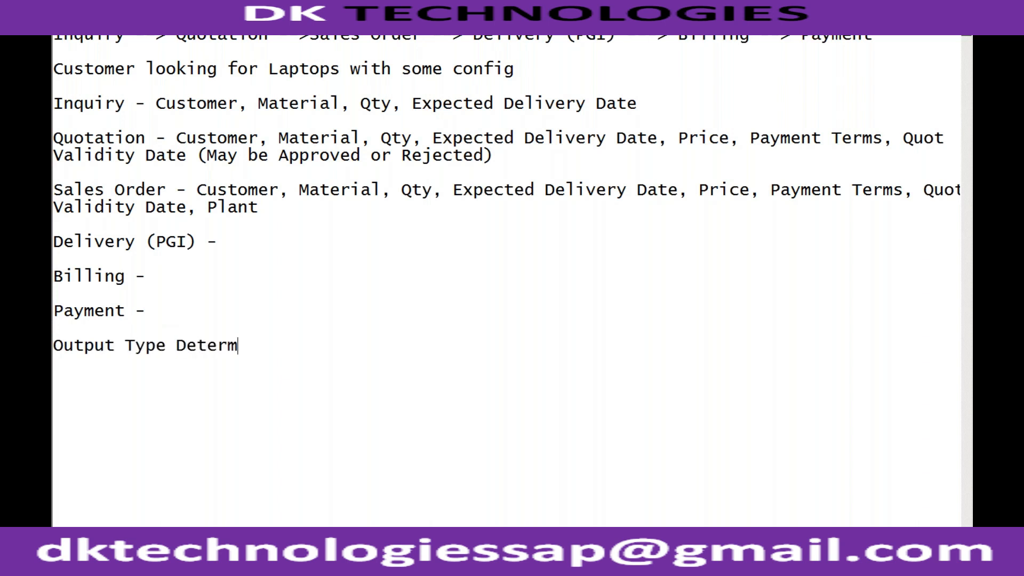
type("ination")
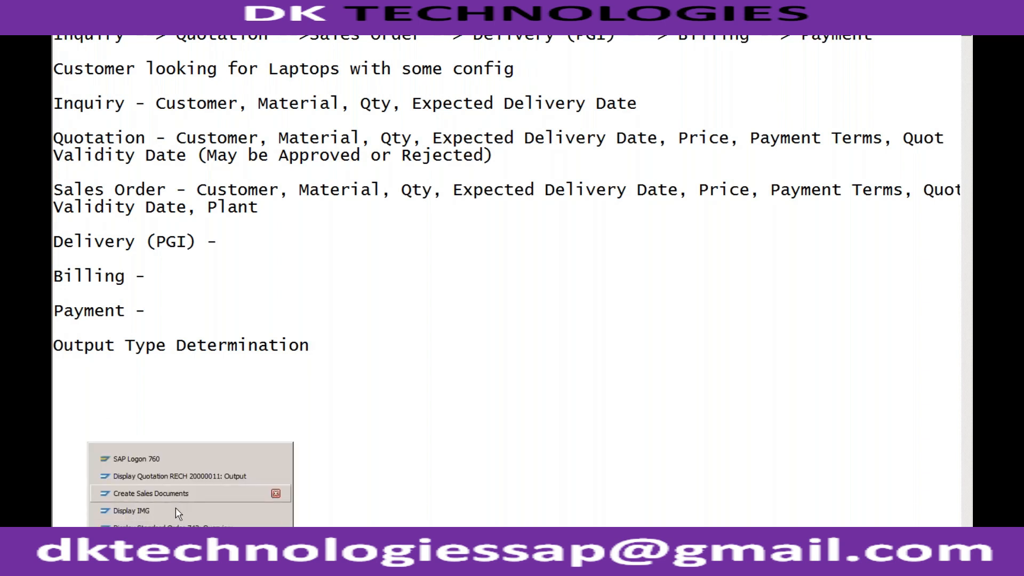
Step: Switch to the SAP Display IMG session, collapse Sales and expand Basic Functions under Sales and Distribution
left_click(175, 507)
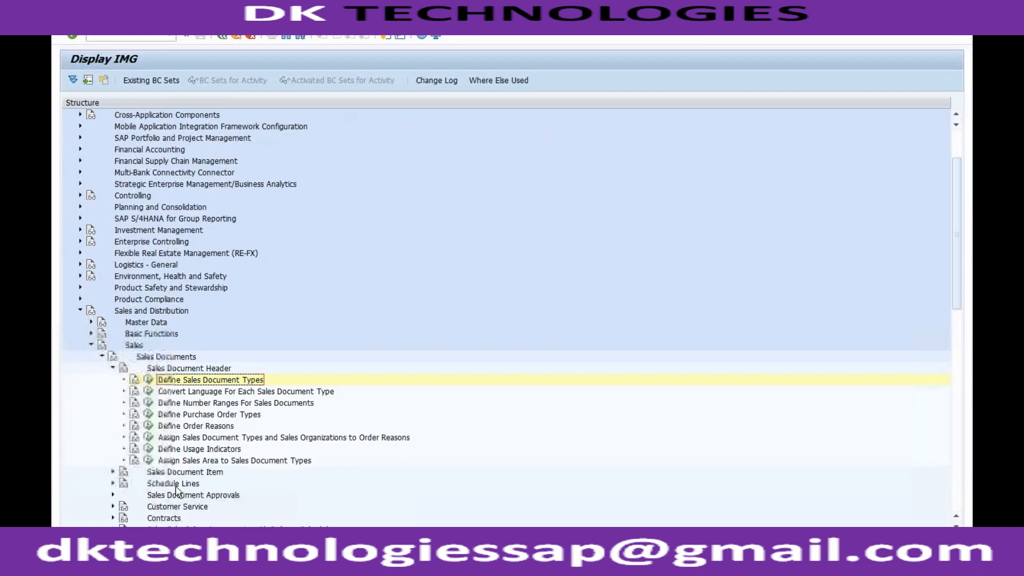
left_click(91, 346)
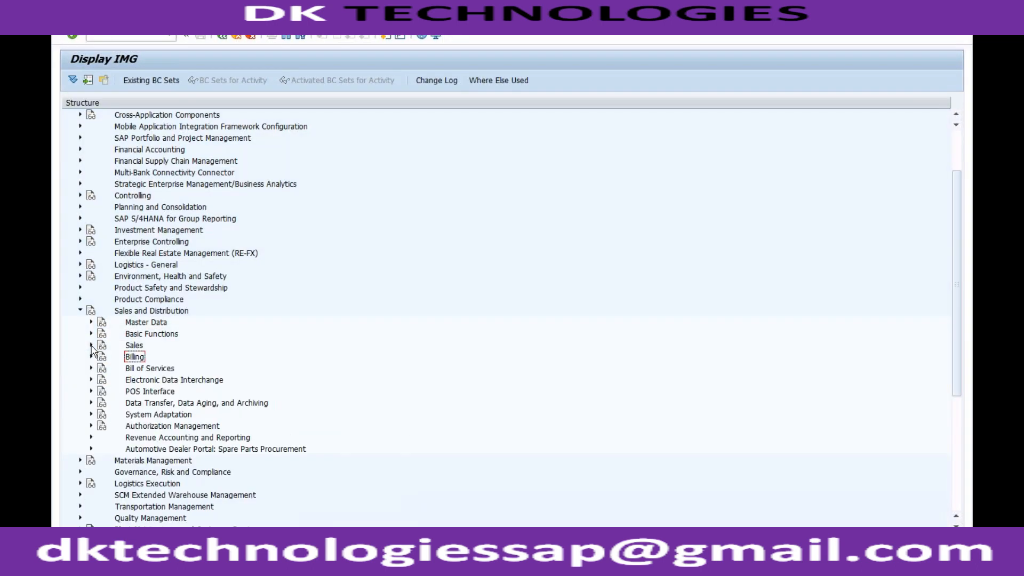
left_click(128, 315)
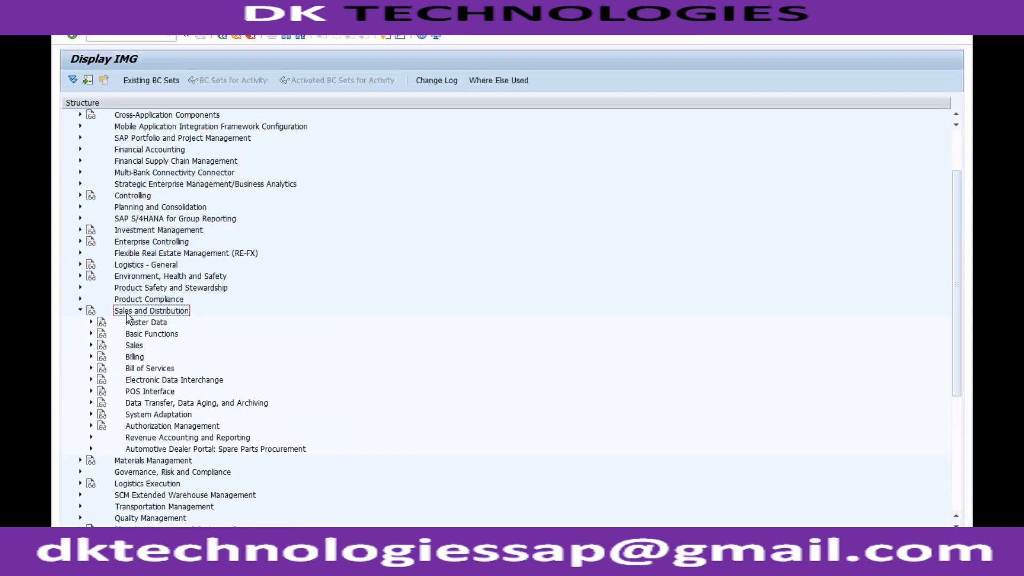
left_click(140, 338)
left_click(92, 333)
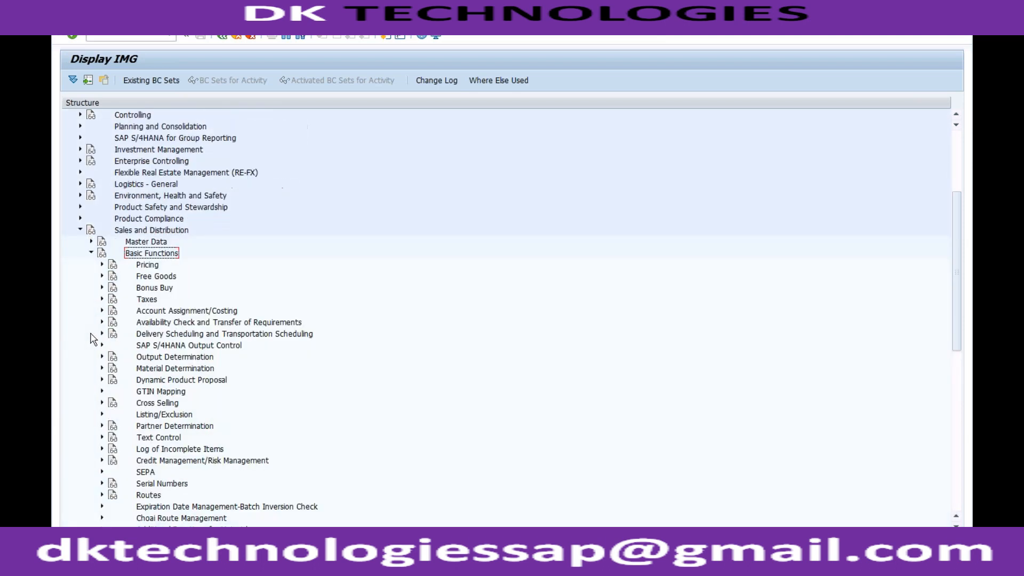
Step: Expand Output Determination through Output Determination Using the Condition Technique to show the activities of Maintain Output Determination for Sales Documents
left_click(152, 361)
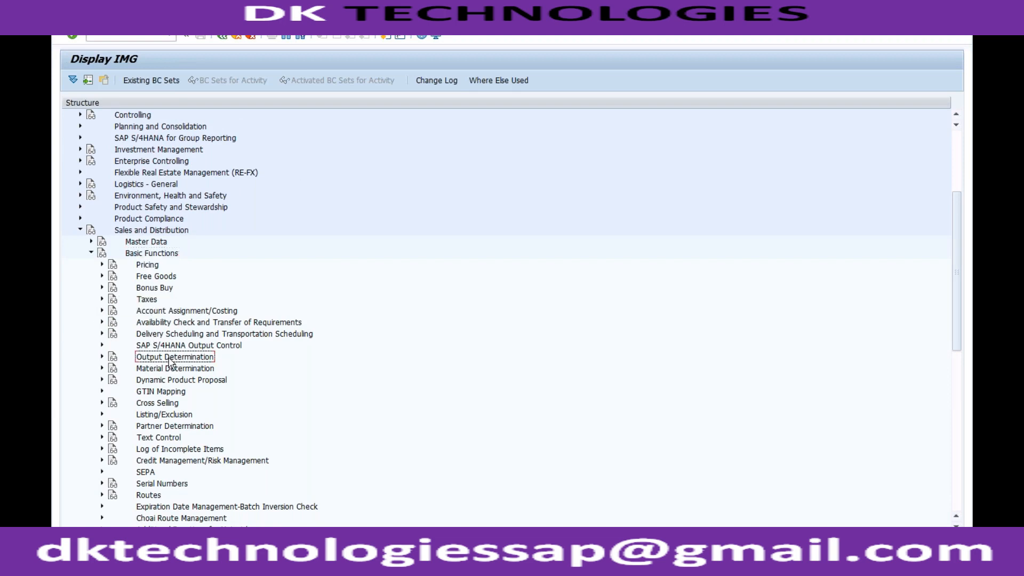
left_click(102, 357)
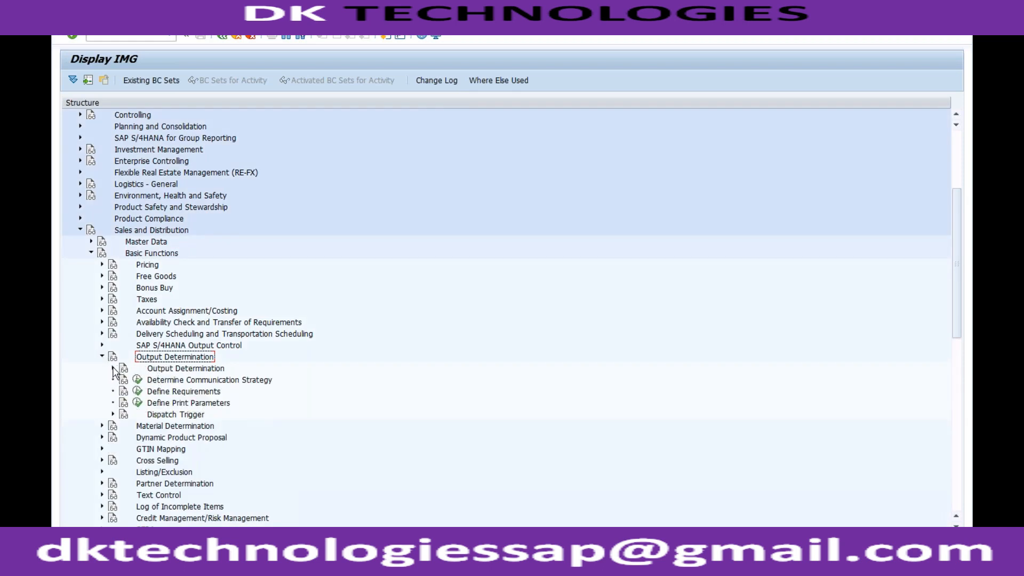
left_click(114, 368)
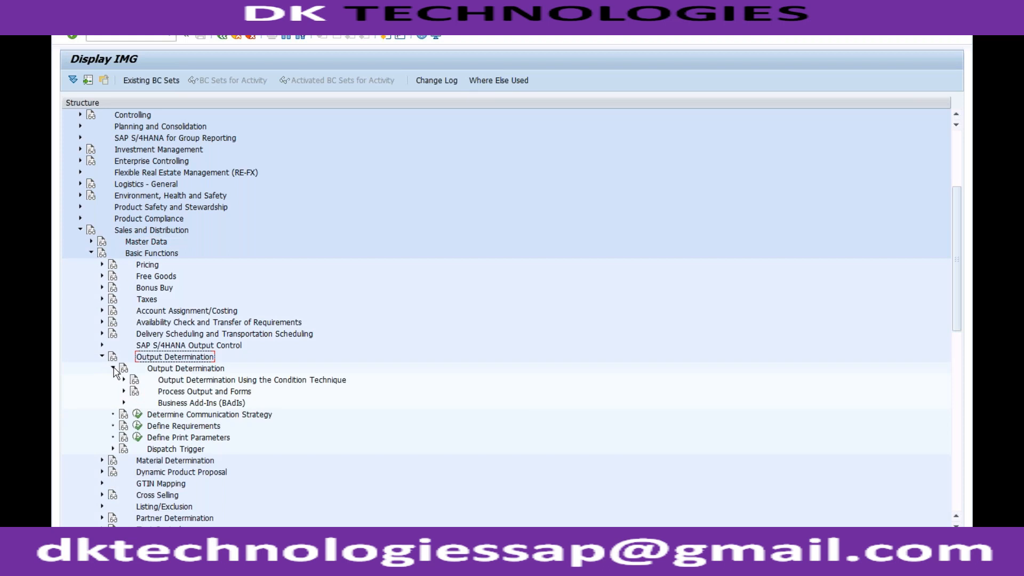
left_click(169, 384)
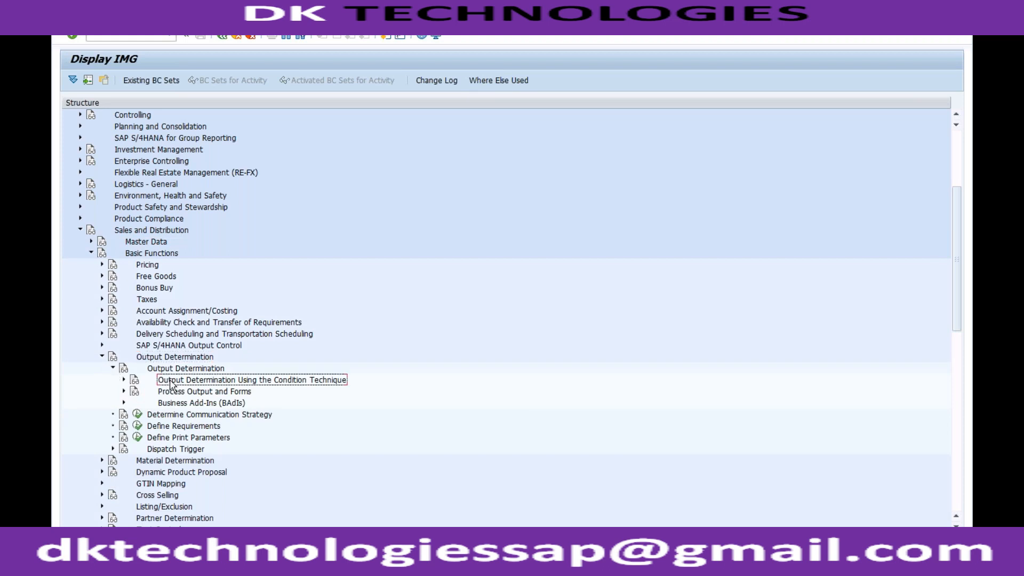
left_click(123, 380)
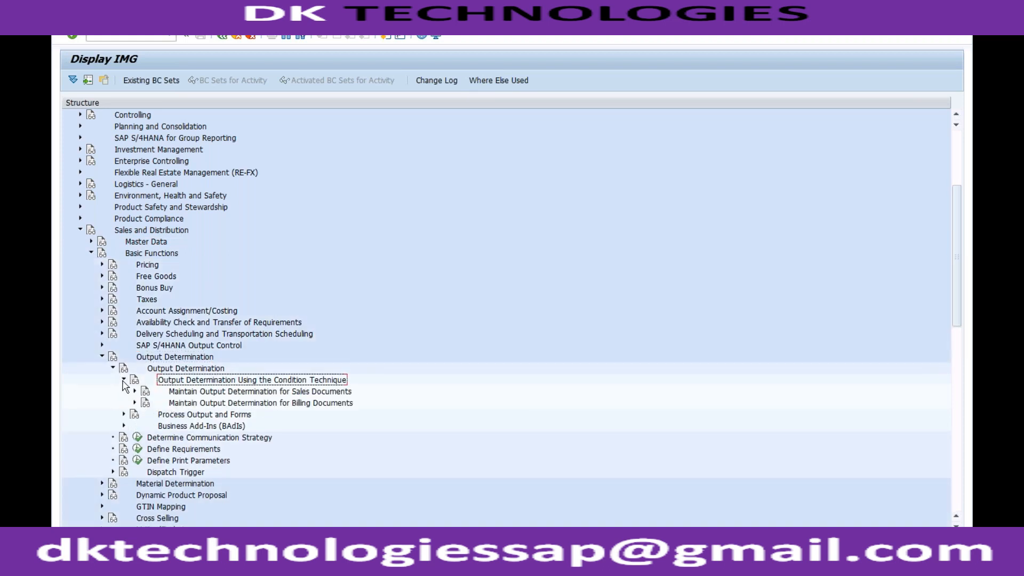
left_click(199, 392)
left_click(199, 402)
left_click(284, 391)
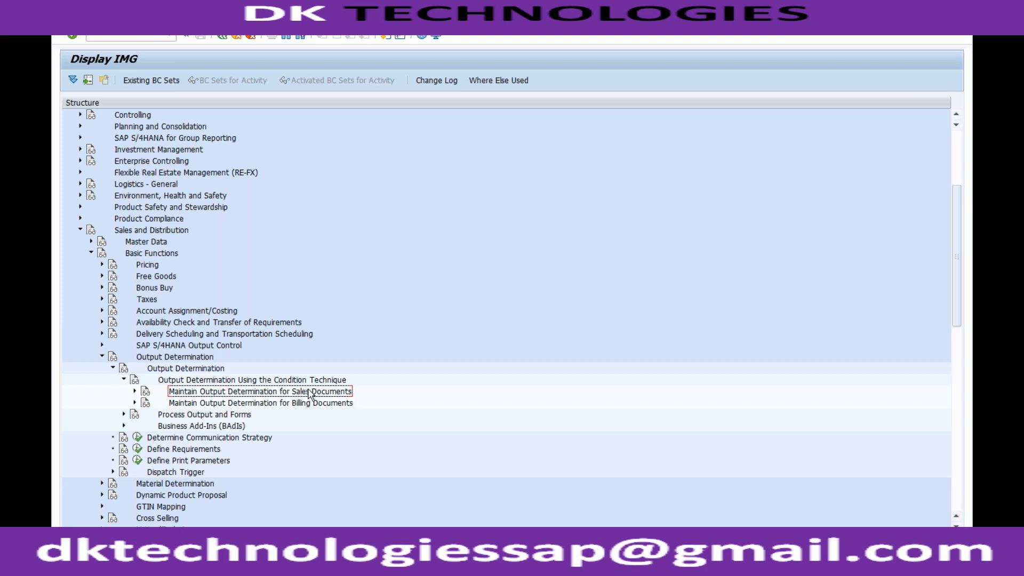
left_click(306, 406)
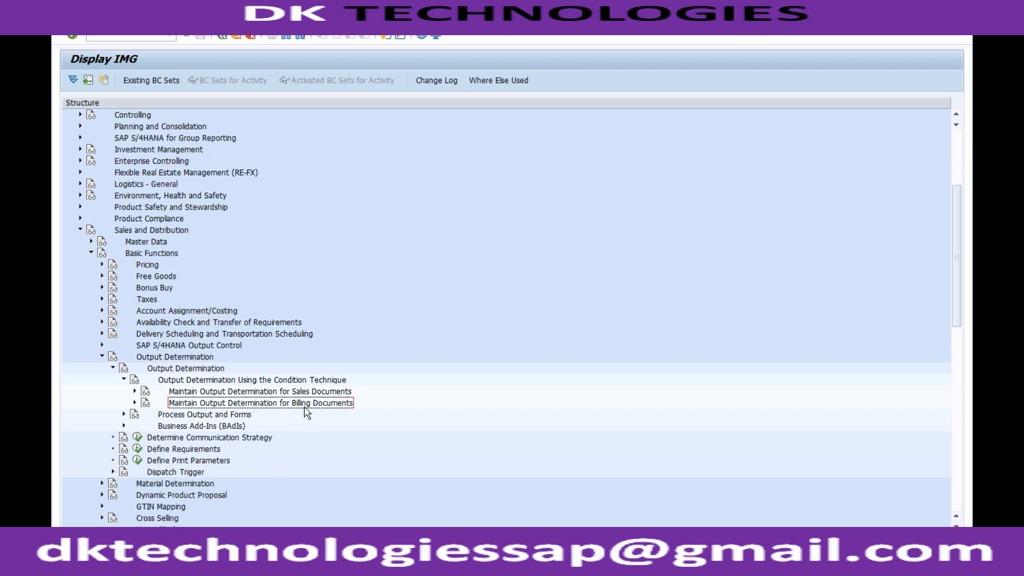
left_click(301, 396)
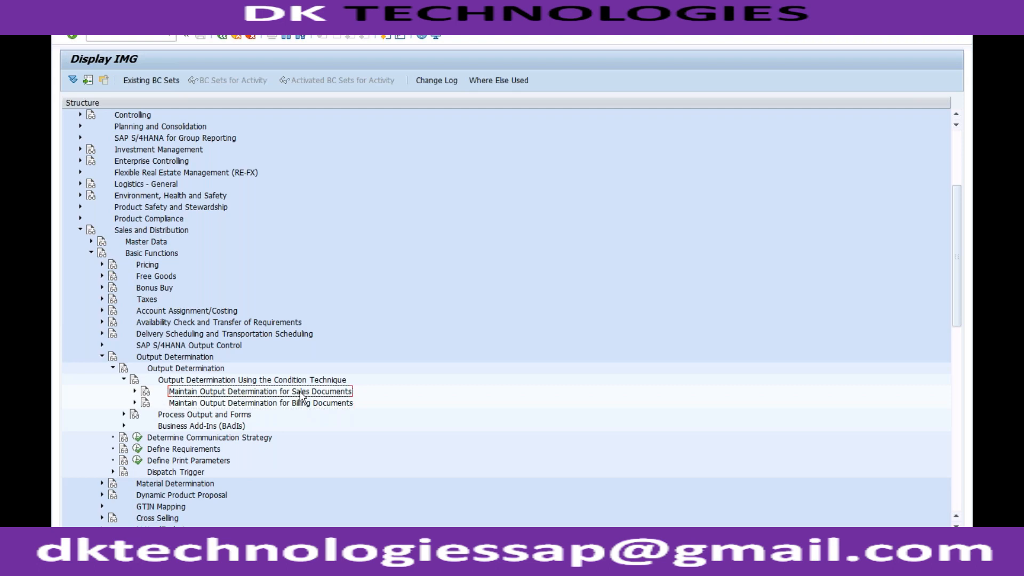
left_click(134, 392)
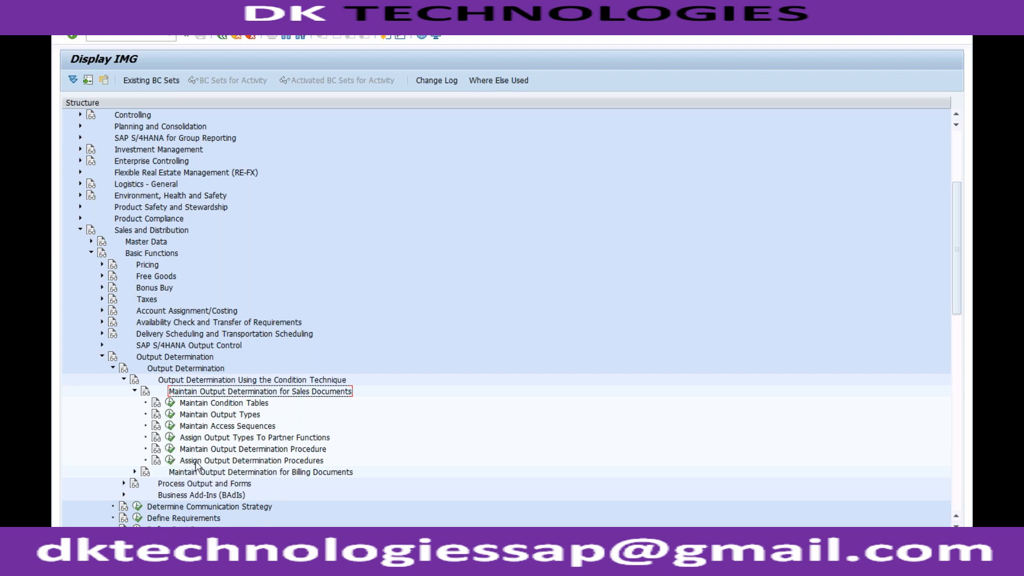
Step: Open the sales document header allocation under Assign Output Determination Procedures and position the list at document type ZQT1
left_click(170, 461)
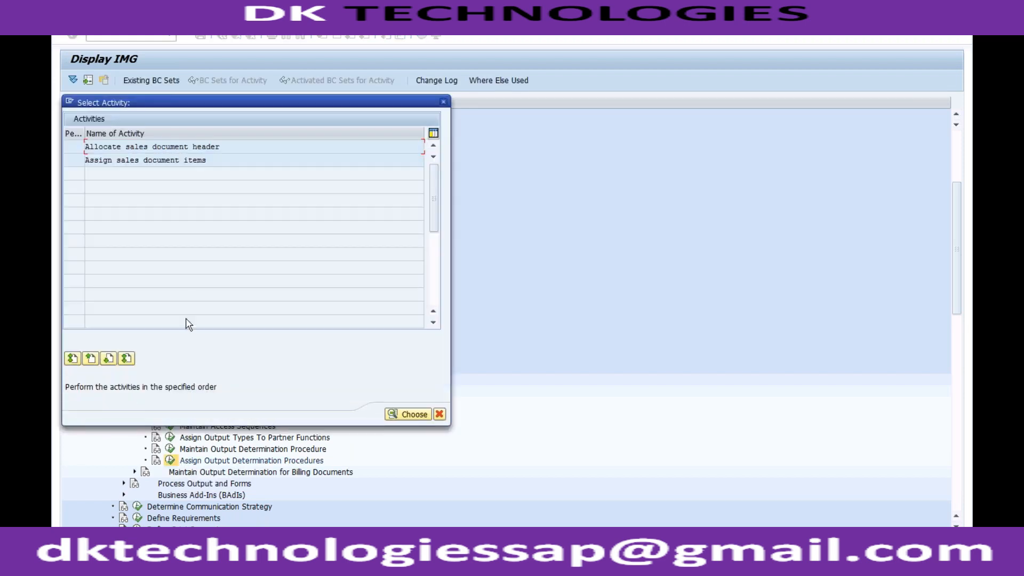
double_click(186, 147)
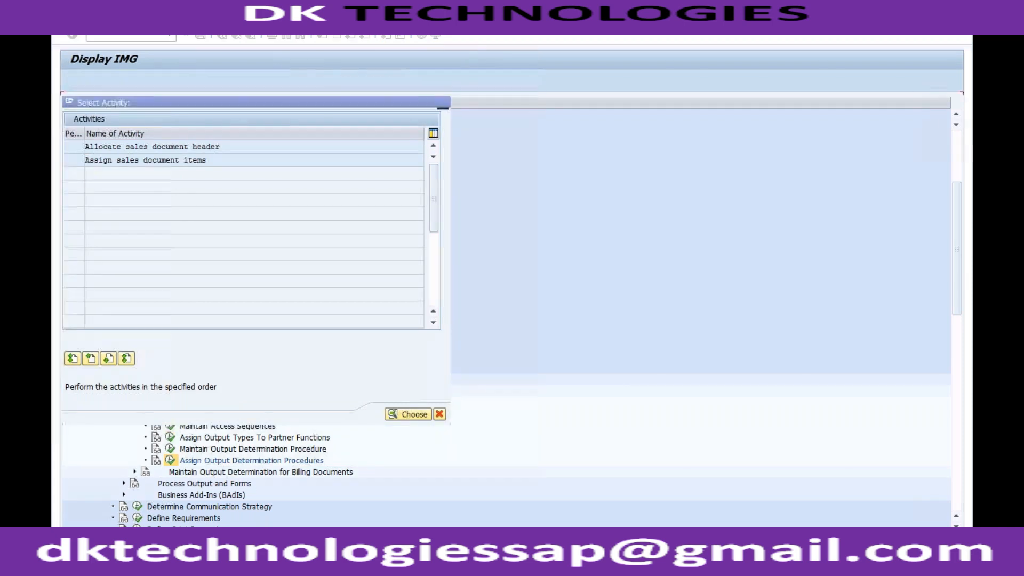
left_click(96, 121)
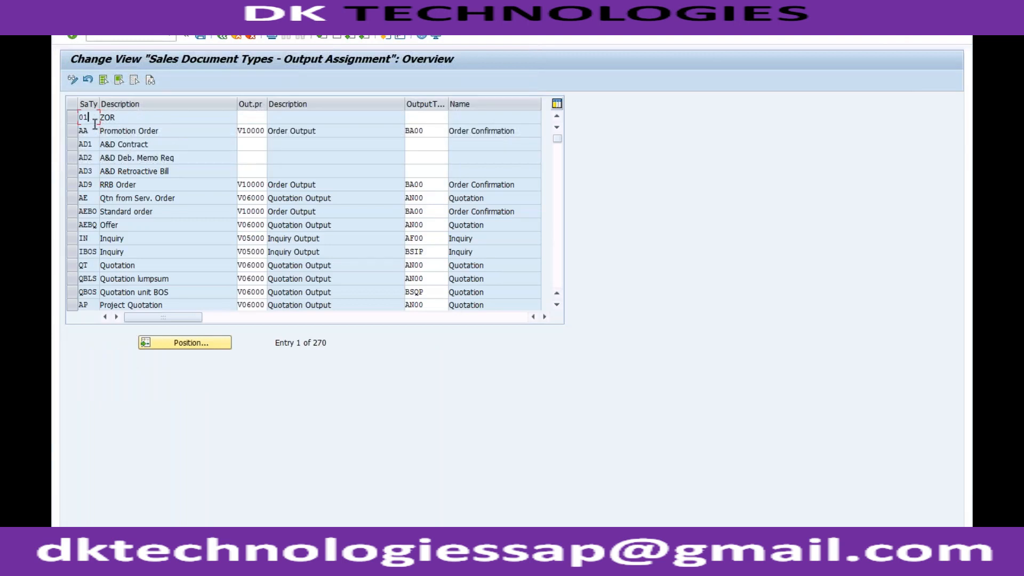
left_click(191, 345)
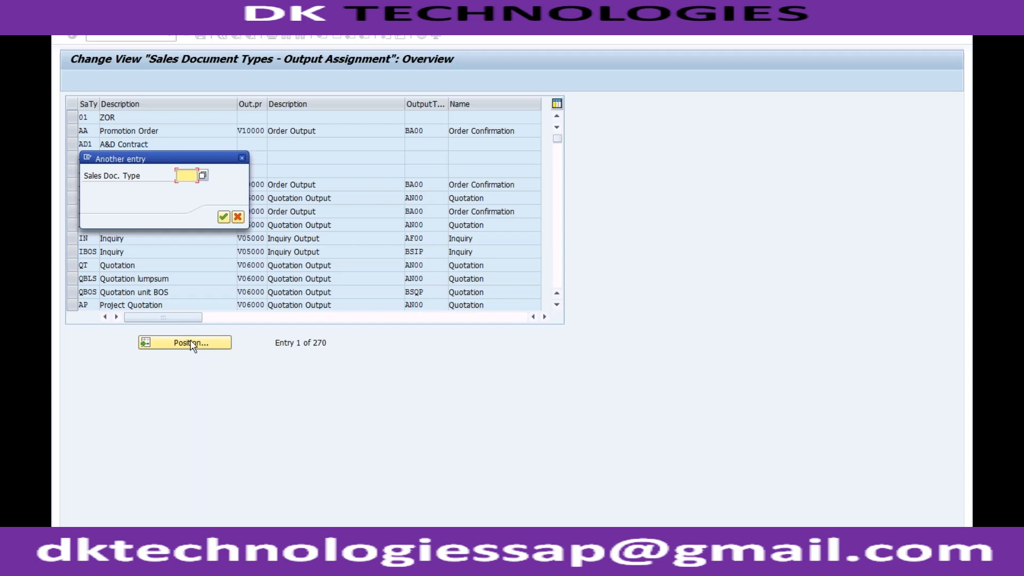
type("QT1")
key("Return")
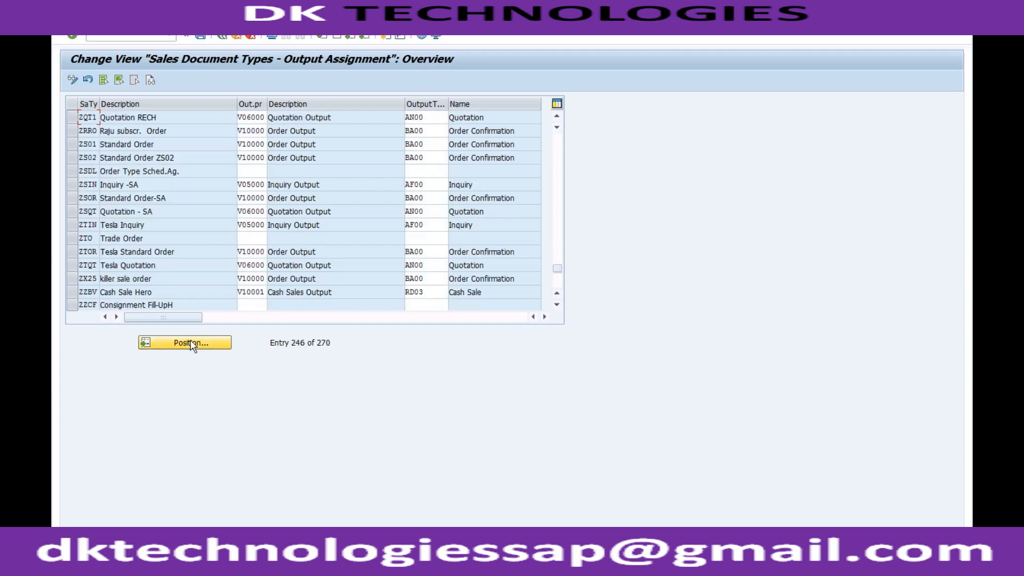
Step: Check the output determination procedure and output type assigned to ZQT1, and return to the IMG structure
left_click(251, 119)
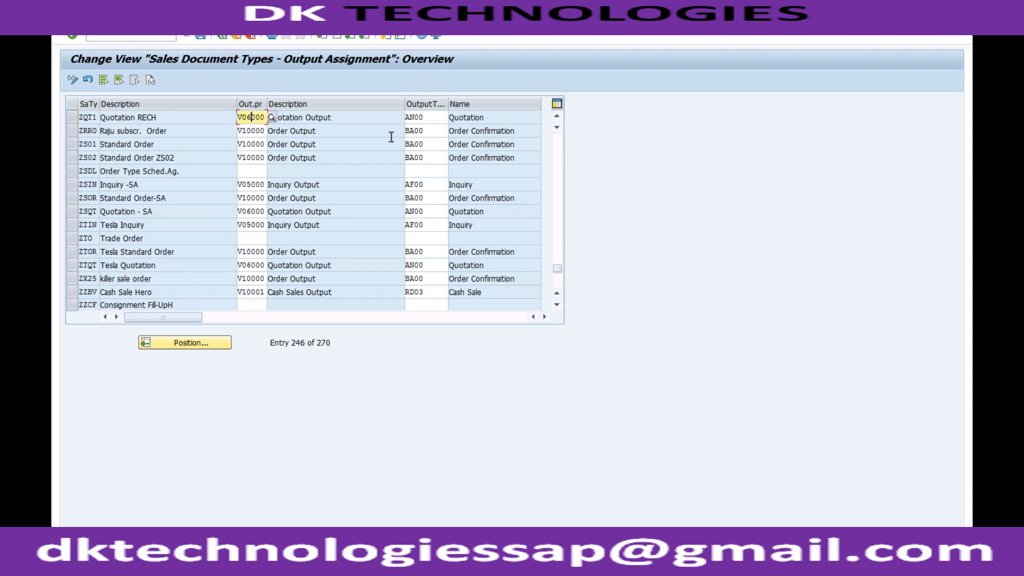
left_click(427, 118)
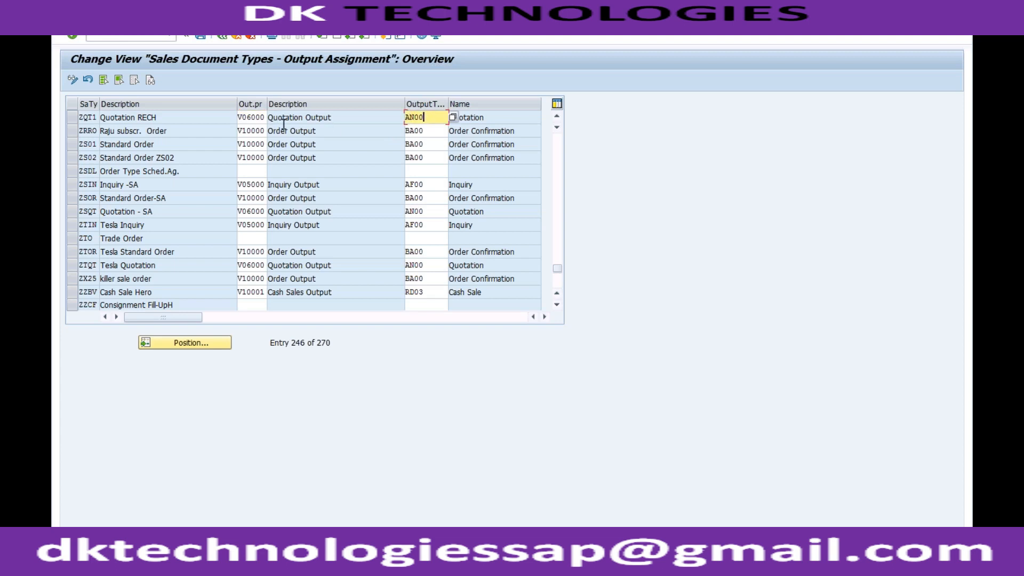
left_click(255, 118)
left_click(343, 118)
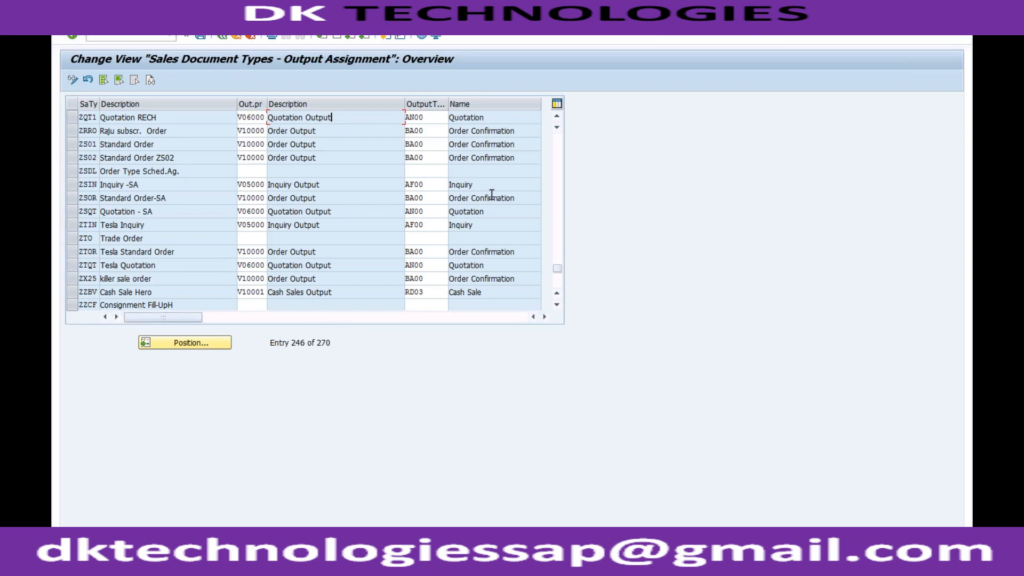
left_click(561, 164)
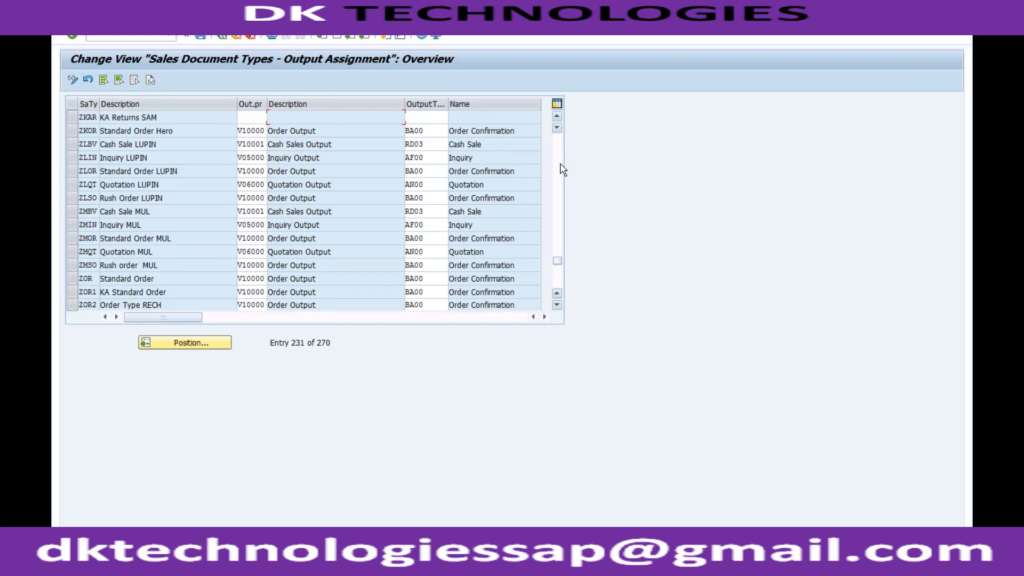
left_click(557, 274)
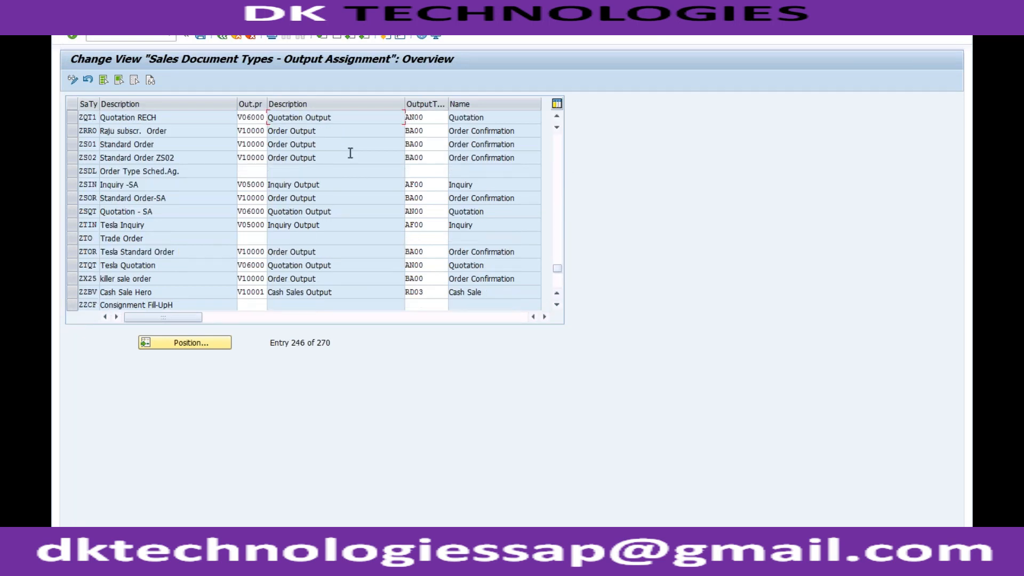
left_click(424, 119)
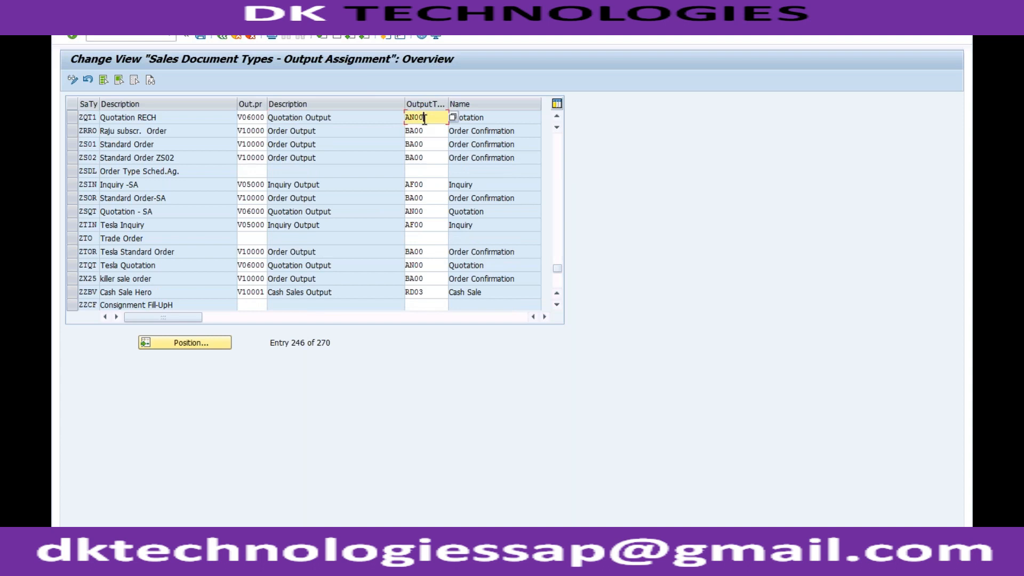
left_click(223, 39)
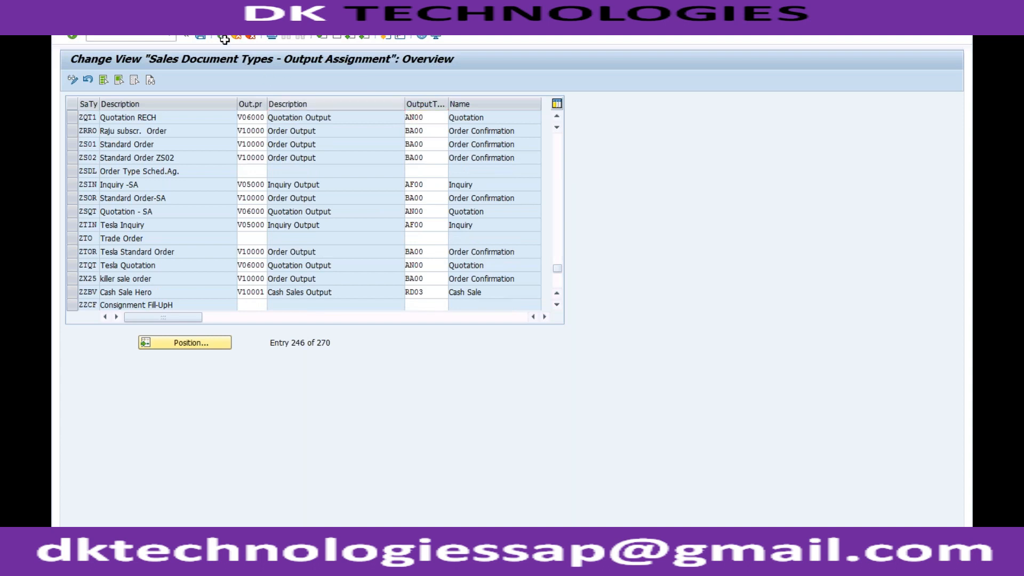
key("Escape")
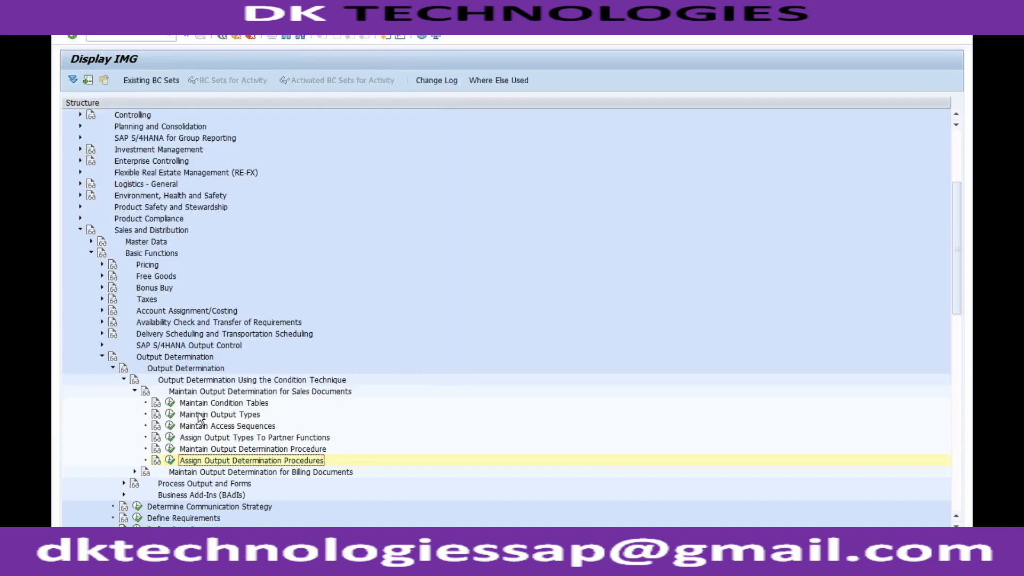
Step: Open Maintain Output Types for sales documents and display the details of output type AN00
left_click(169, 414)
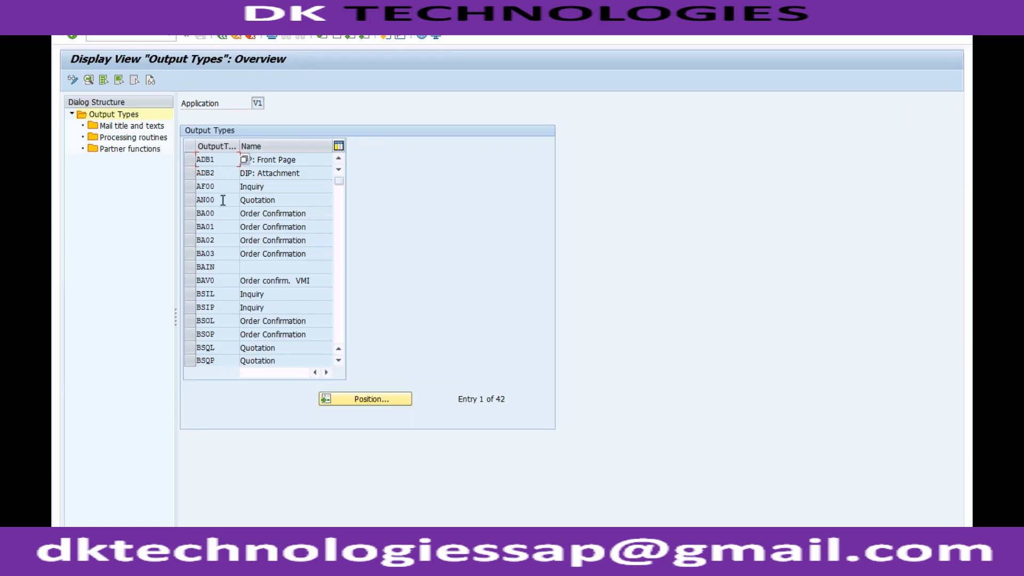
left_click(277, 200)
left_click(198, 201)
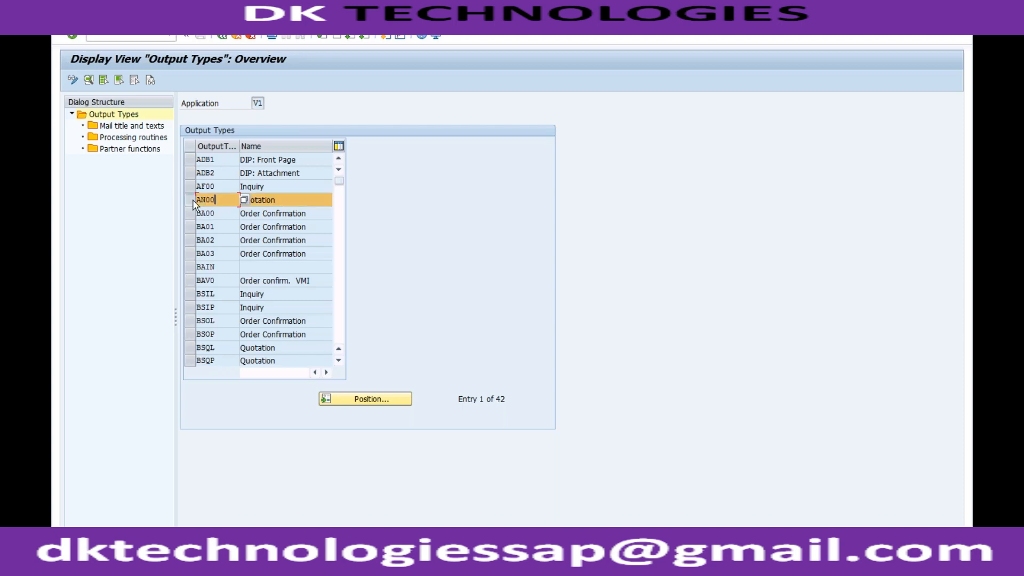
double_click(221, 200)
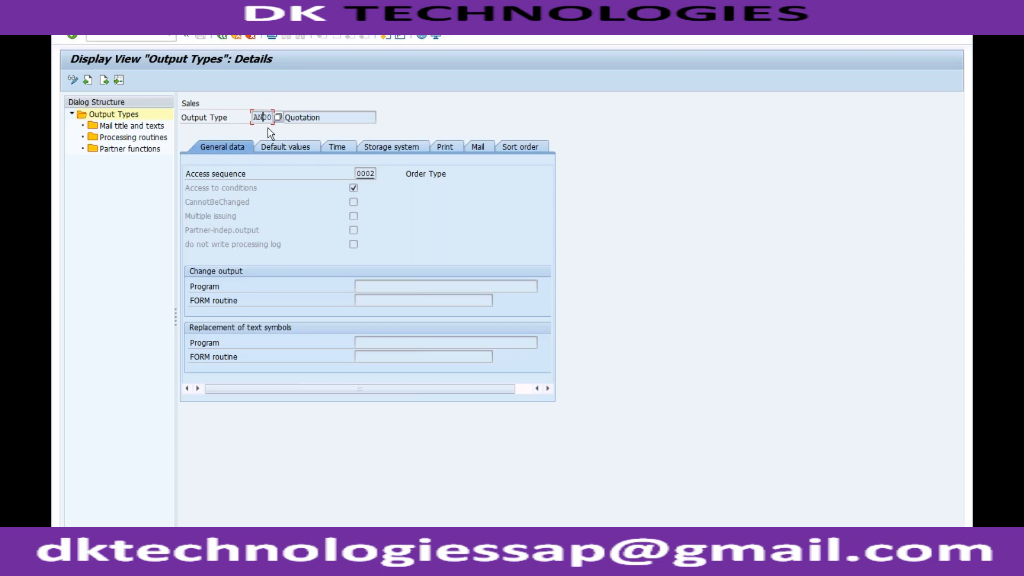
Step: Check the access sequence of output type AN00 and view its default values, including the available dispatch time options
left_click(375, 174)
left_click(297, 149)
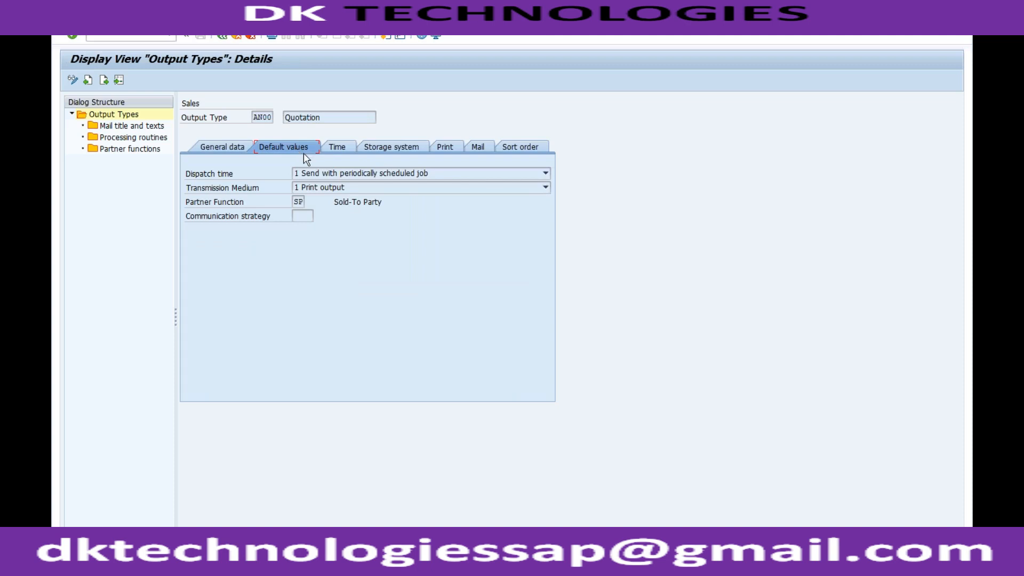
left_click(329, 175)
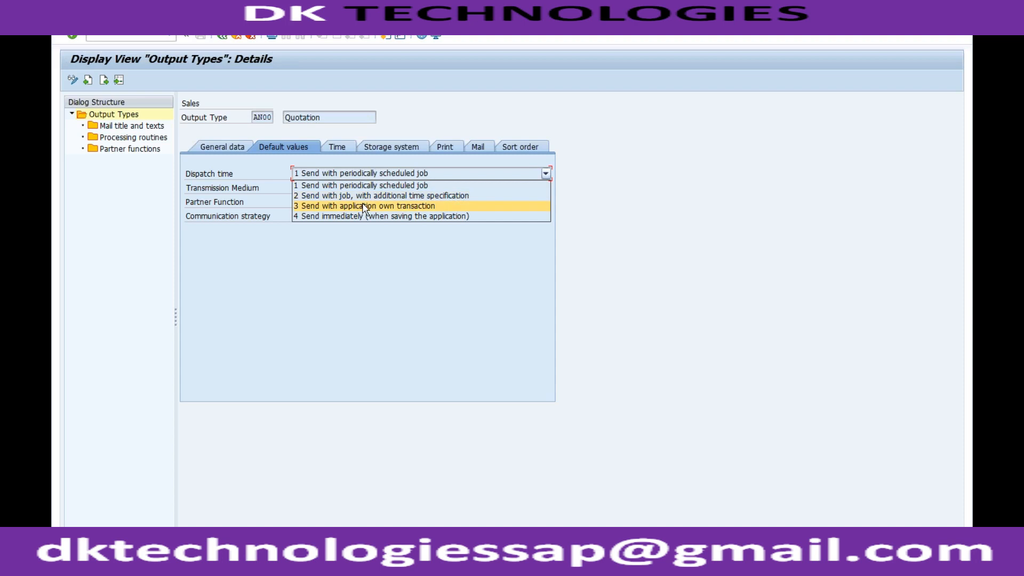
left_click(362, 235)
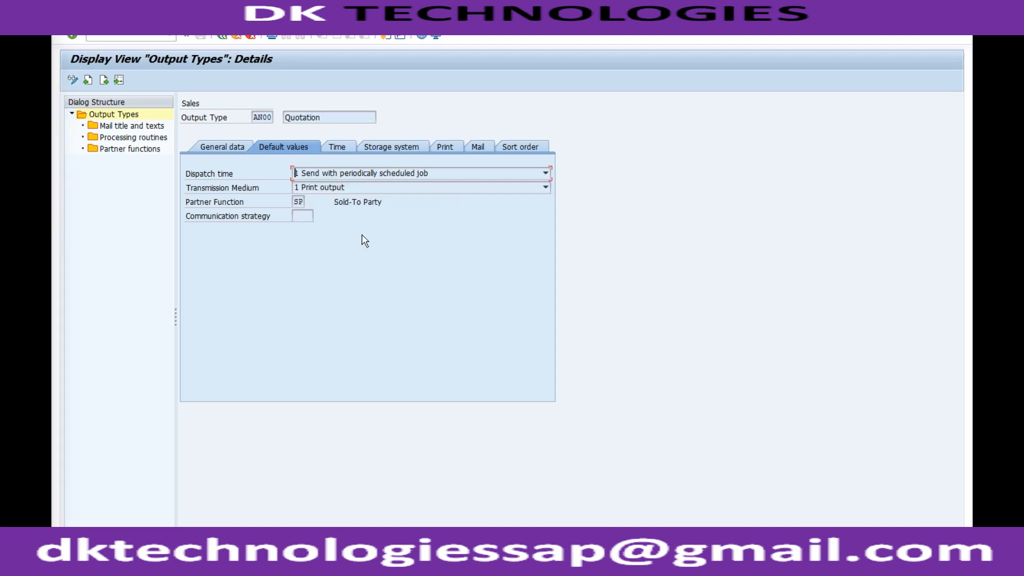